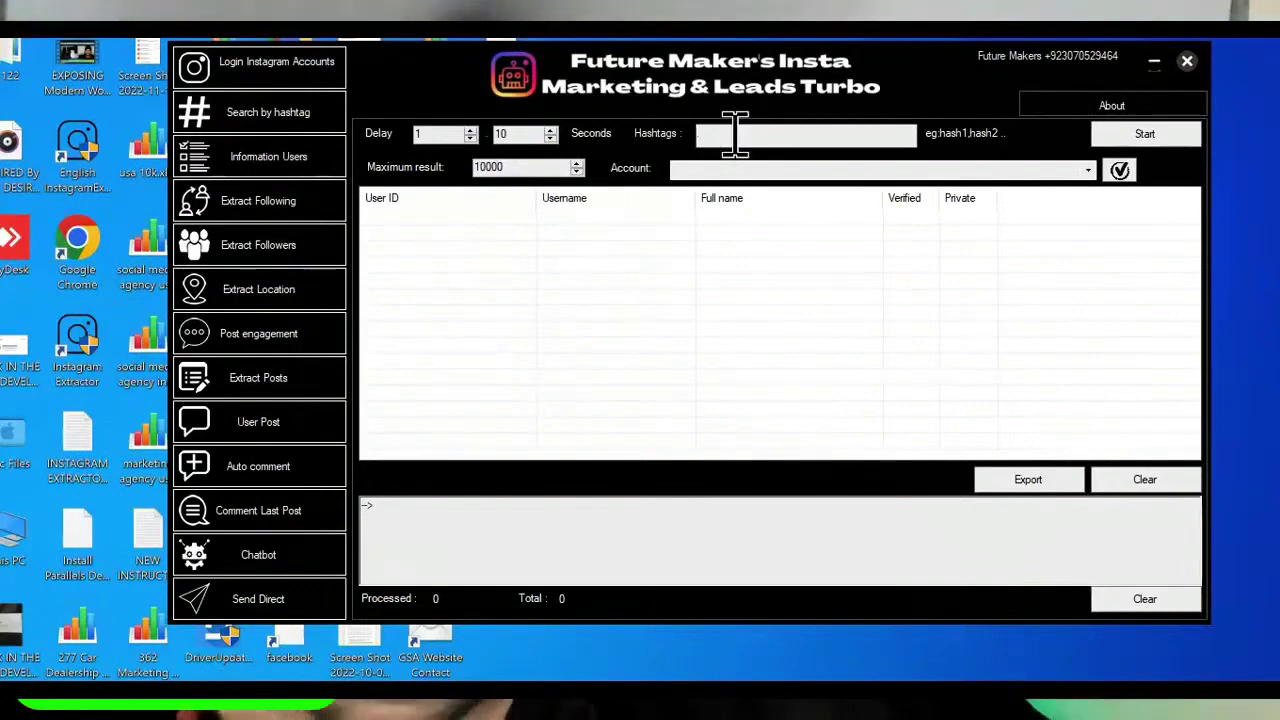
# - Start a hashtag search for "realtor" with the available Instagram account to extract matching users
pyautogui.write('realtor')
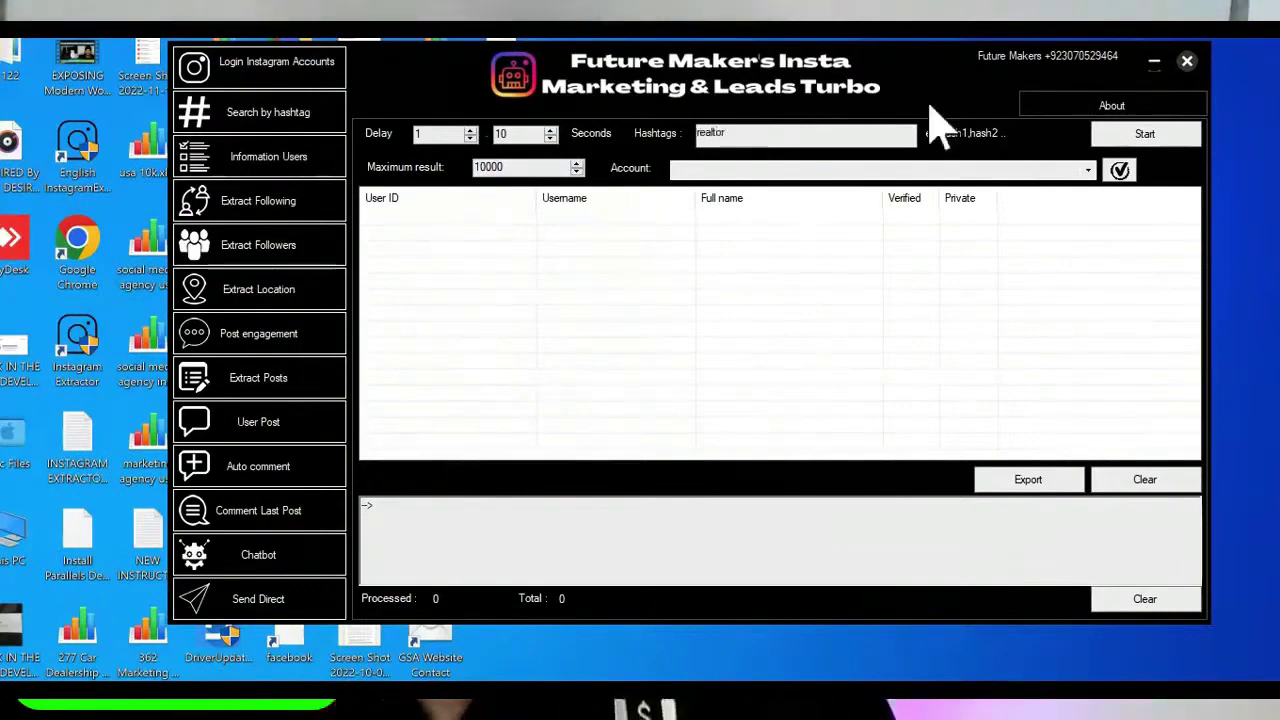
pyautogui.click(1148, 140)
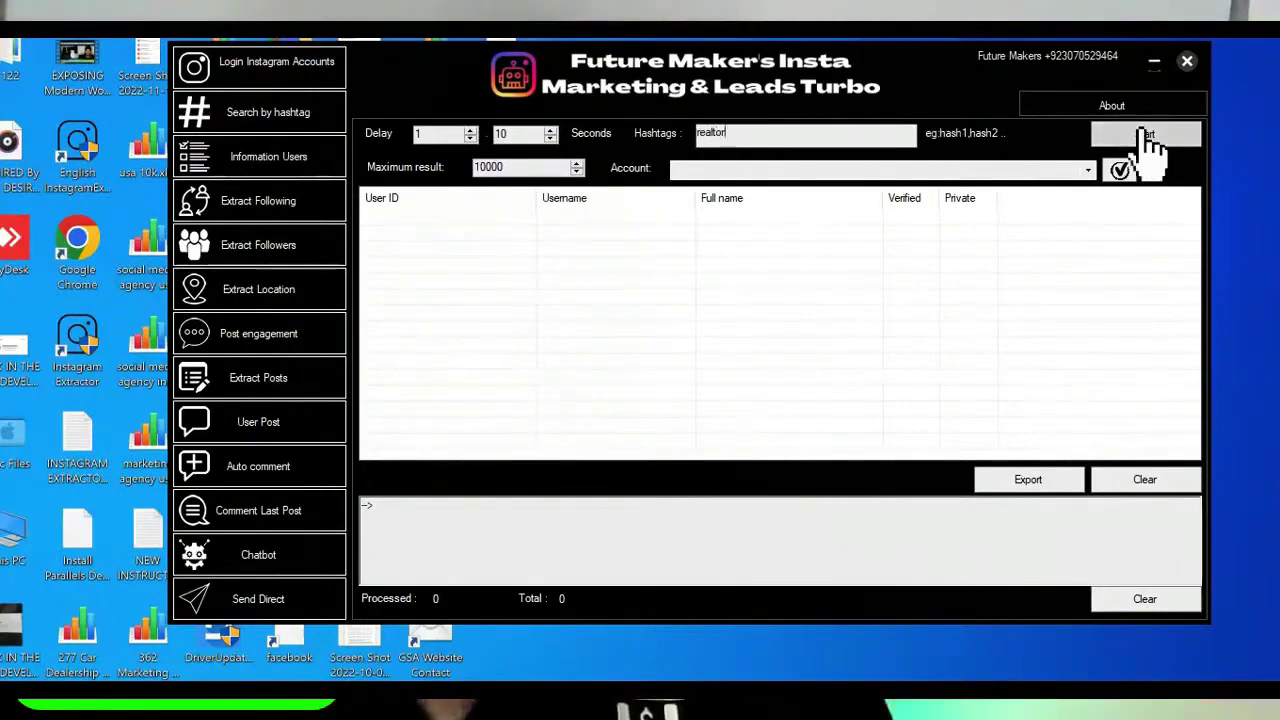
pyautogui.click(1088, 170)
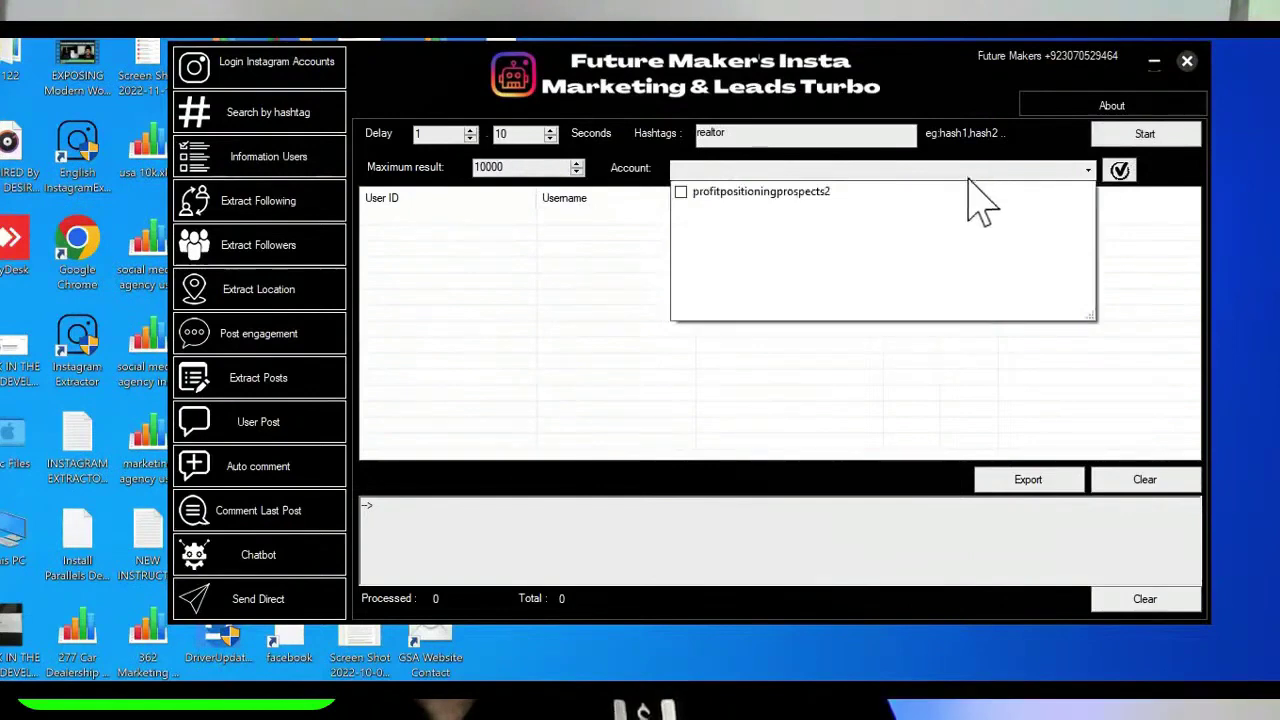
pyautogui.click(806, 194)
pyautogui.click(1180, 150)
pyautogui.click(1182, 138)
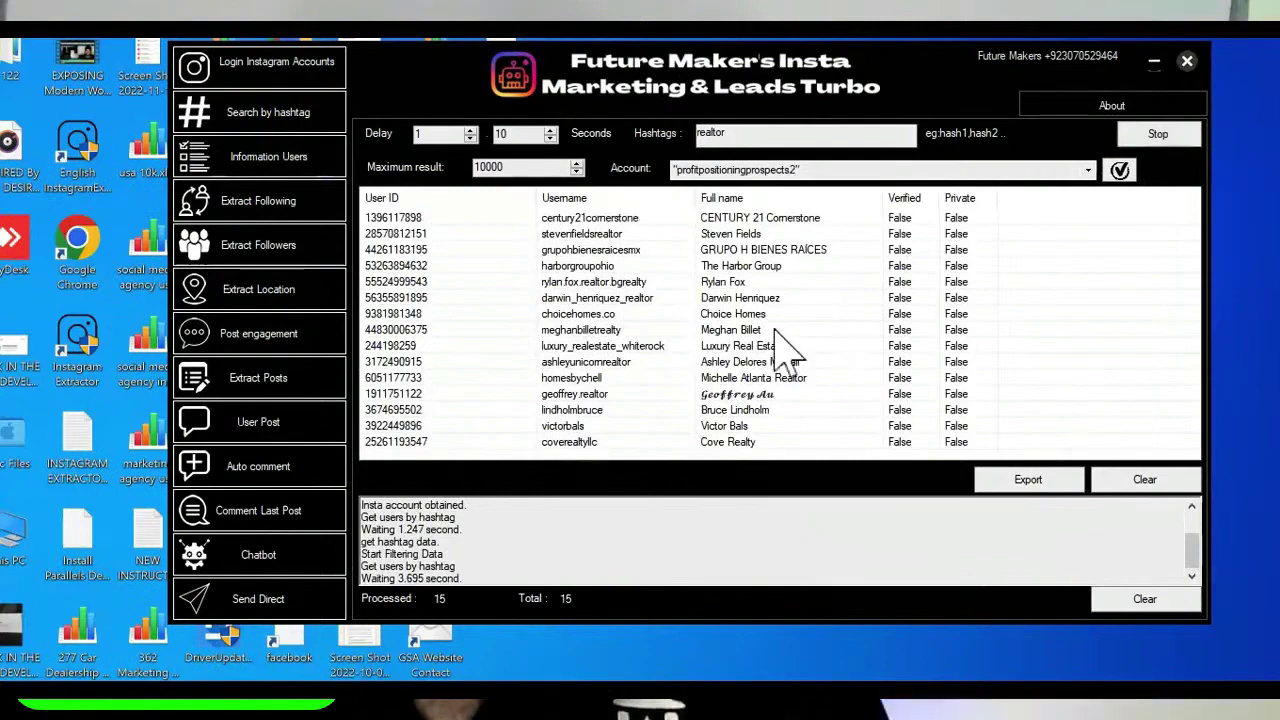
pyautogui.moveTo(1198, 247); pyautogui.dragTo(1196, 500)
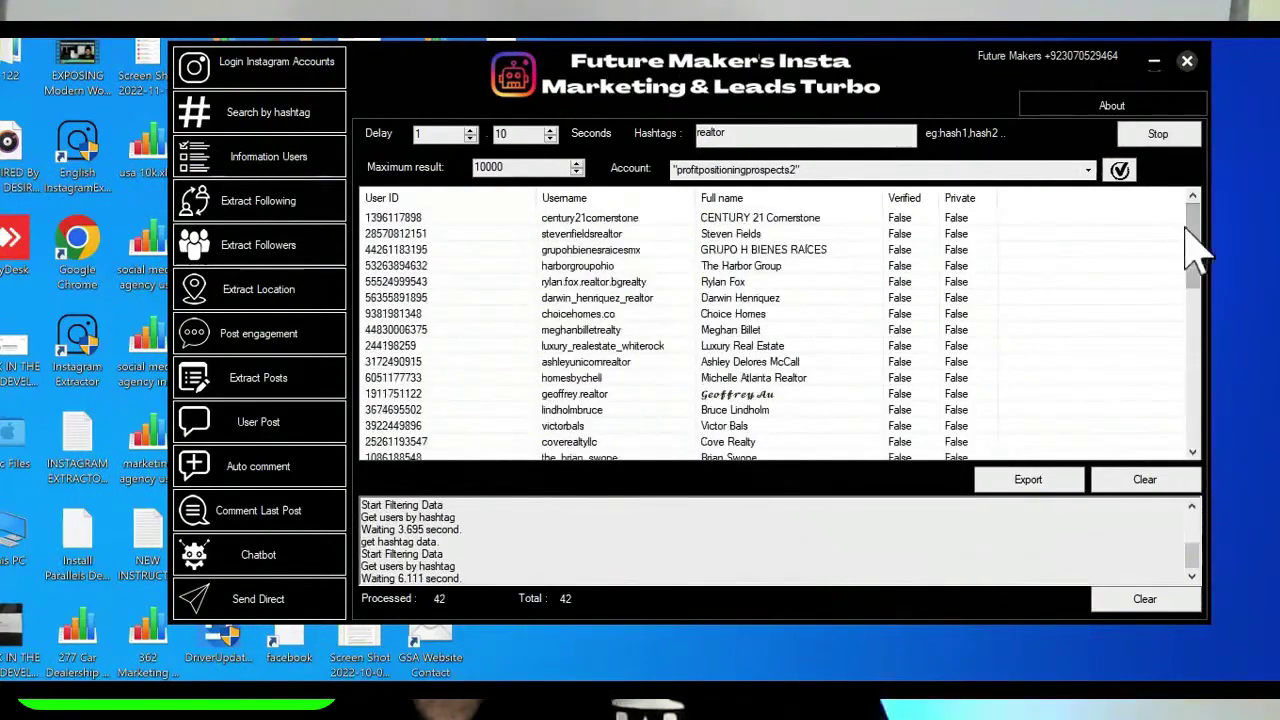
pyautogui.moveTo(1198, 250); pyautogui.dragTo(1212, 512)
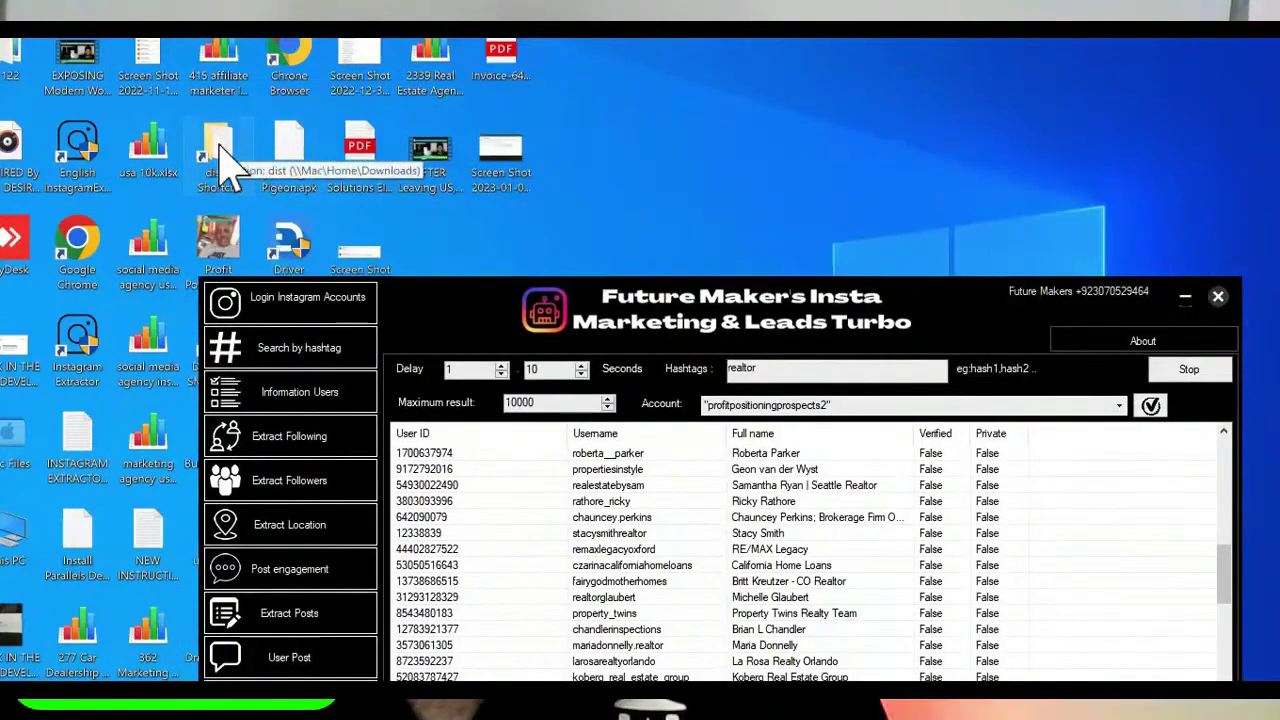
# - Open the dist folder from the desktop and open its config.ini file for editing in Notepad
pyautogui.doubleClick(222, 150)
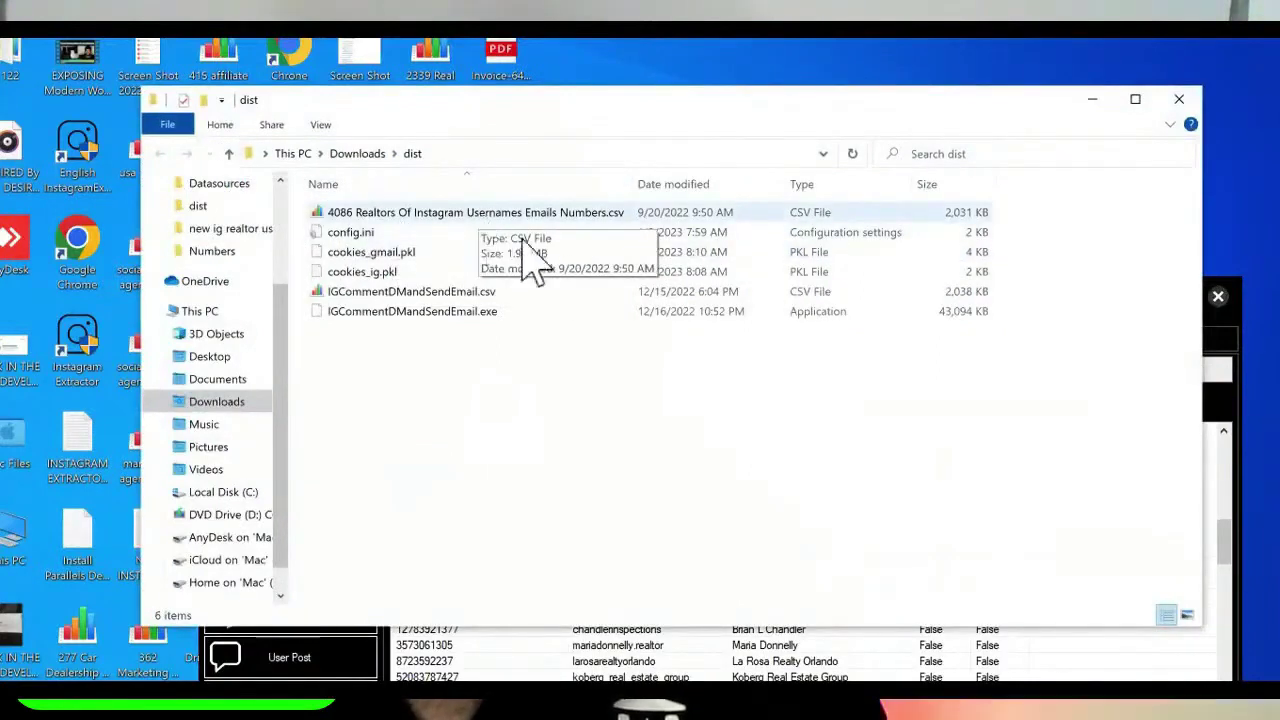
pyautogui.click(458, 213)
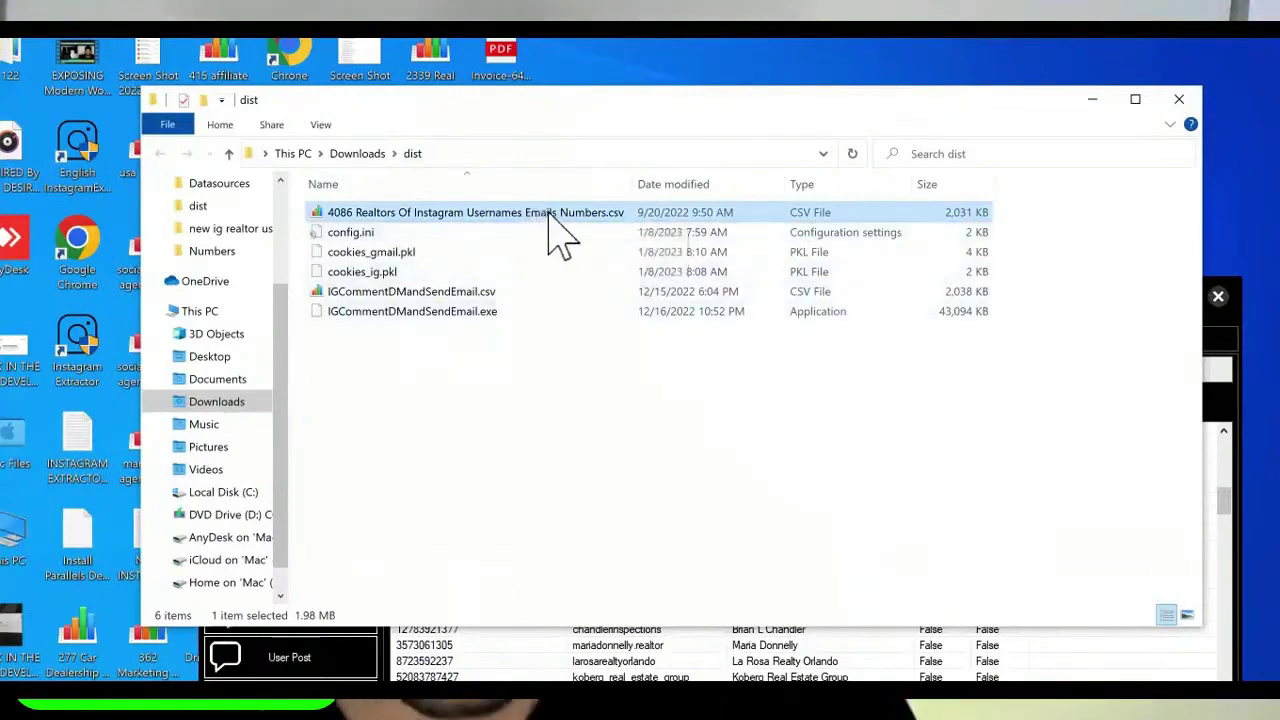
pyautogui.click(470, 233)
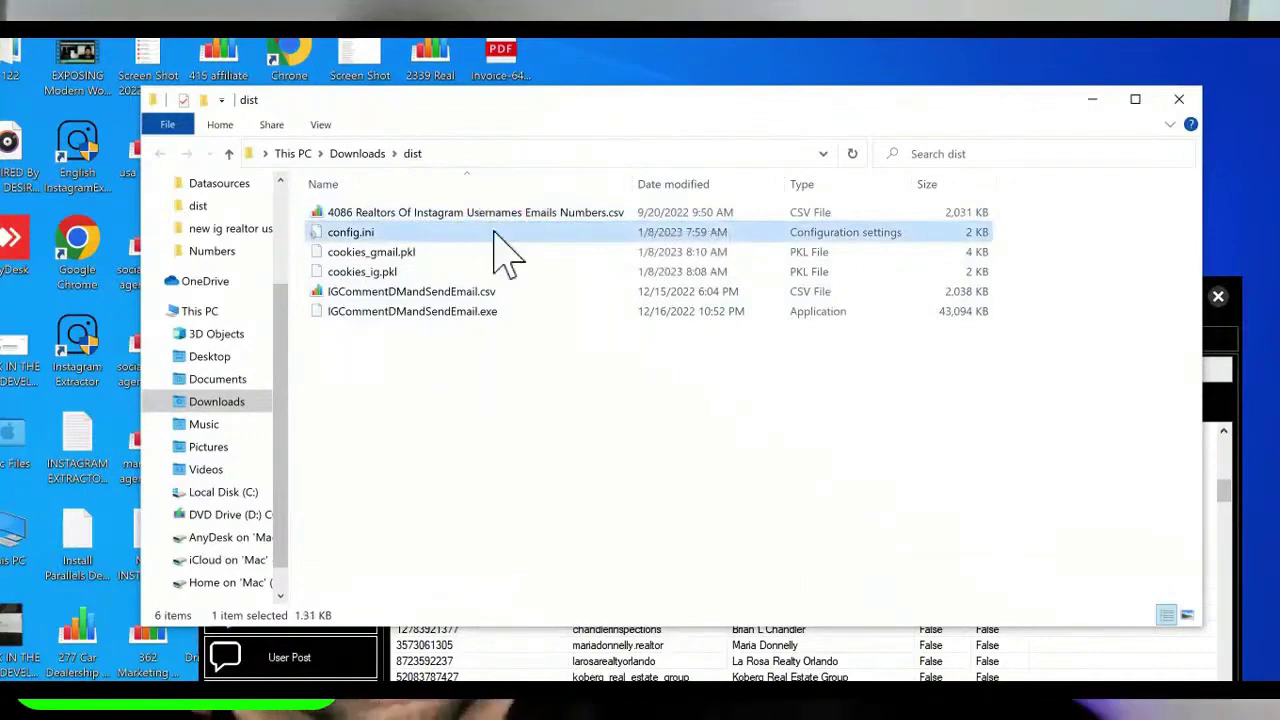
pyautogui.rightClick(494, 236)
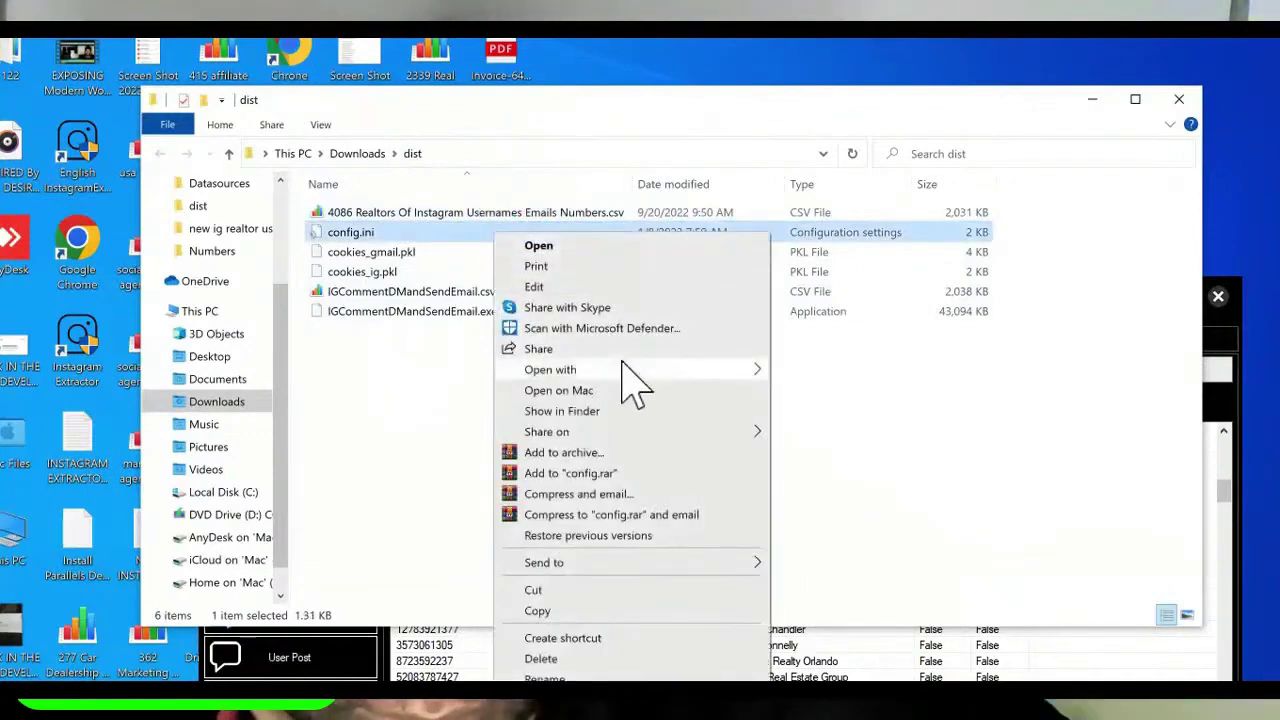
pyautogui.moveTo(670, 372)
pyautogui.click(858, 374)
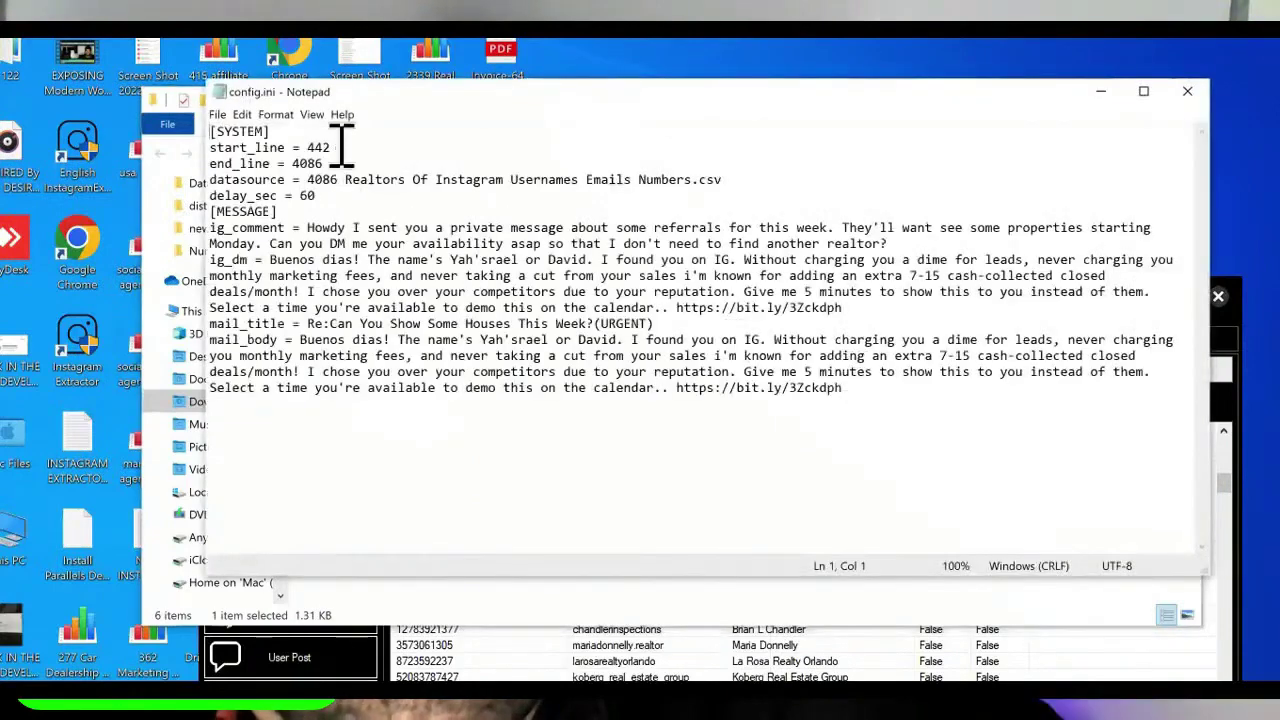
# - Set start_line to 452 in config.ini, save the file and close it
pyautogui.click(326, 147)
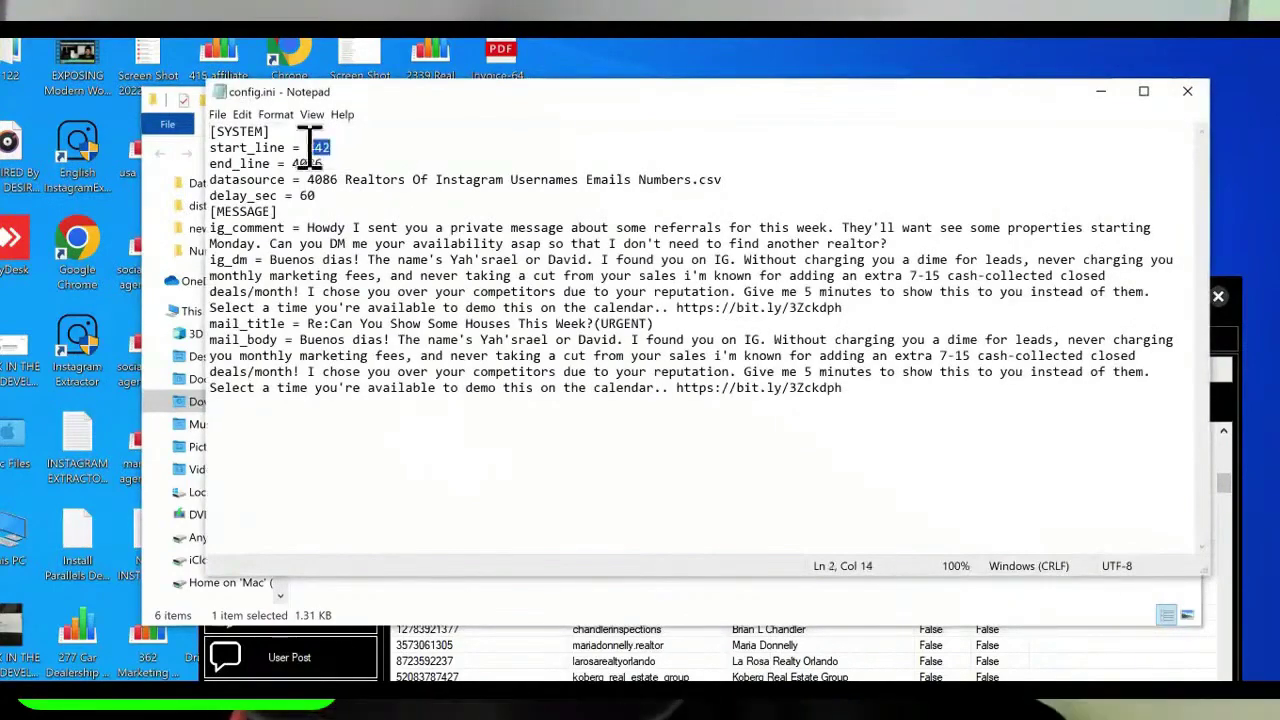
pyautogui.hotkey('shift', 'Right')
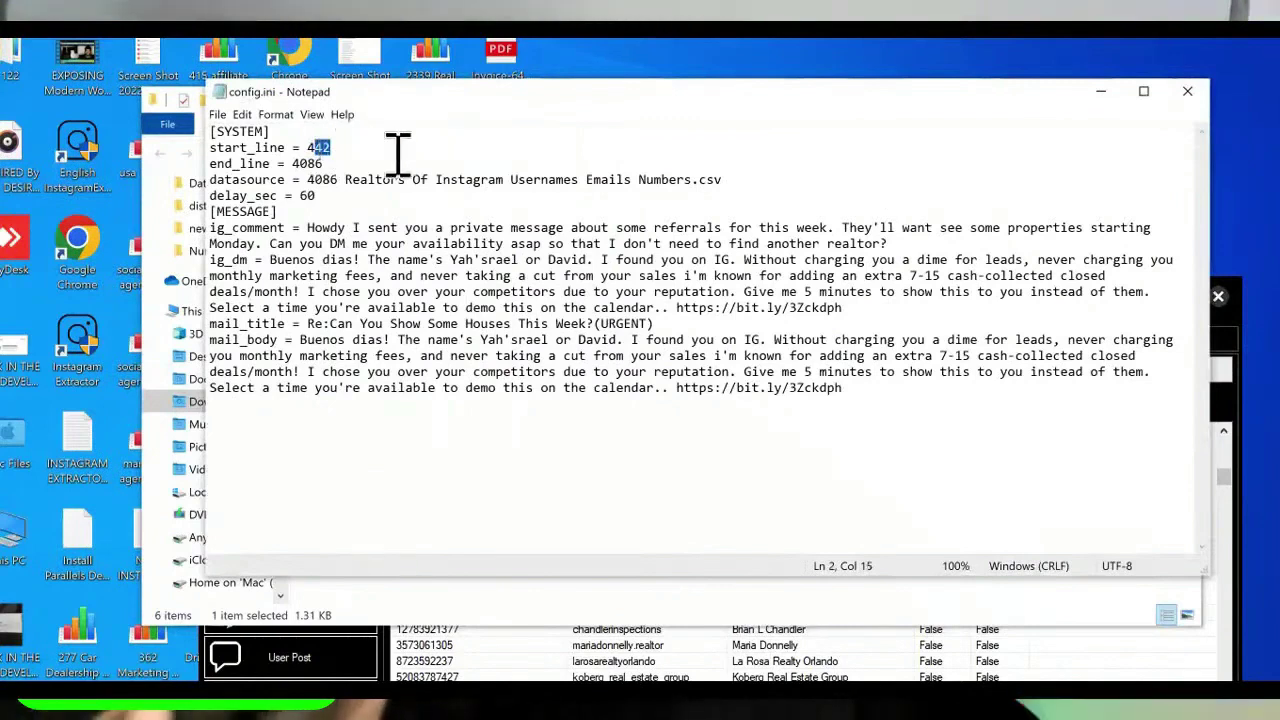
pyautogui.write('5')
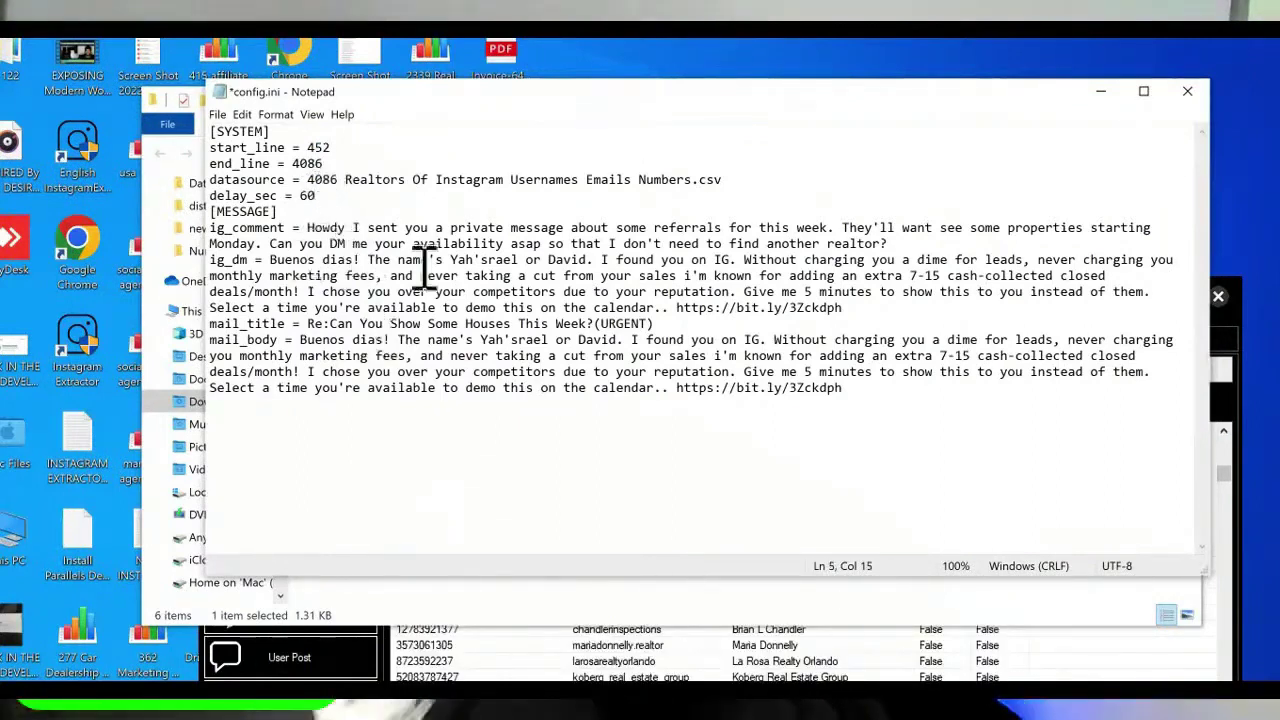
pyautogui.moveTo(829, 371); pyautogui.dragTo(300, 325)
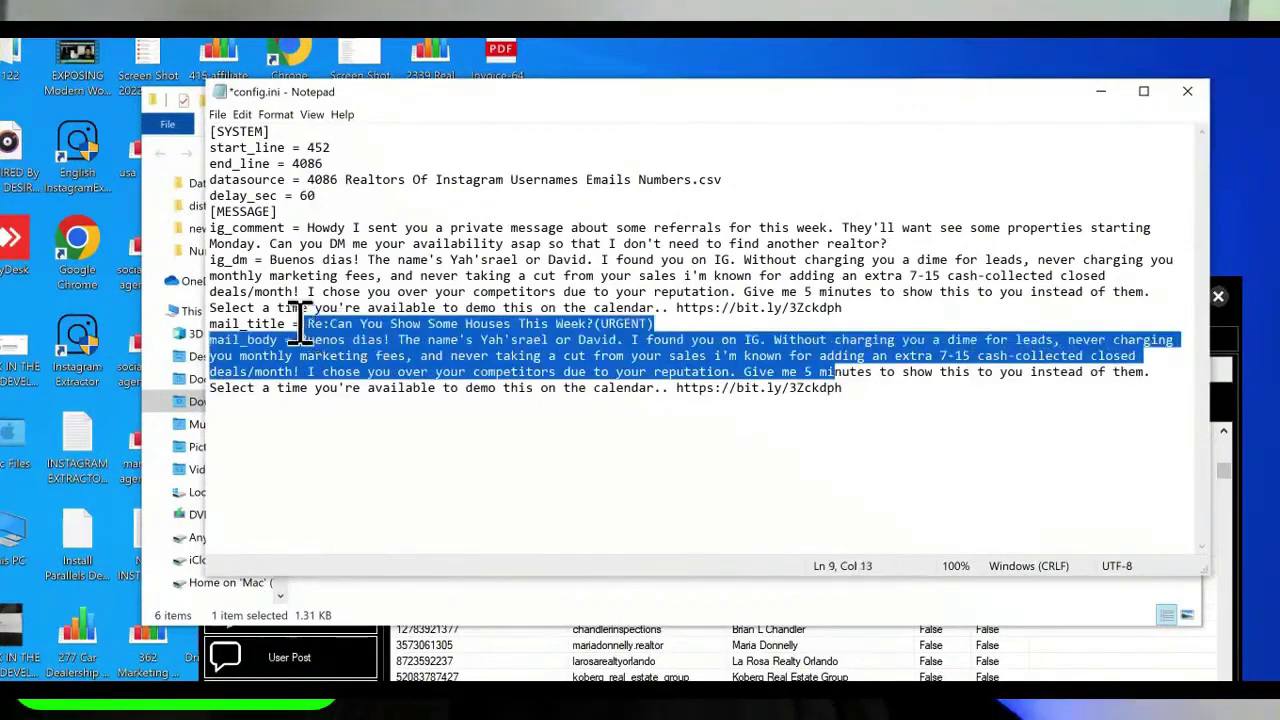
pyautogui.click(345, 255)
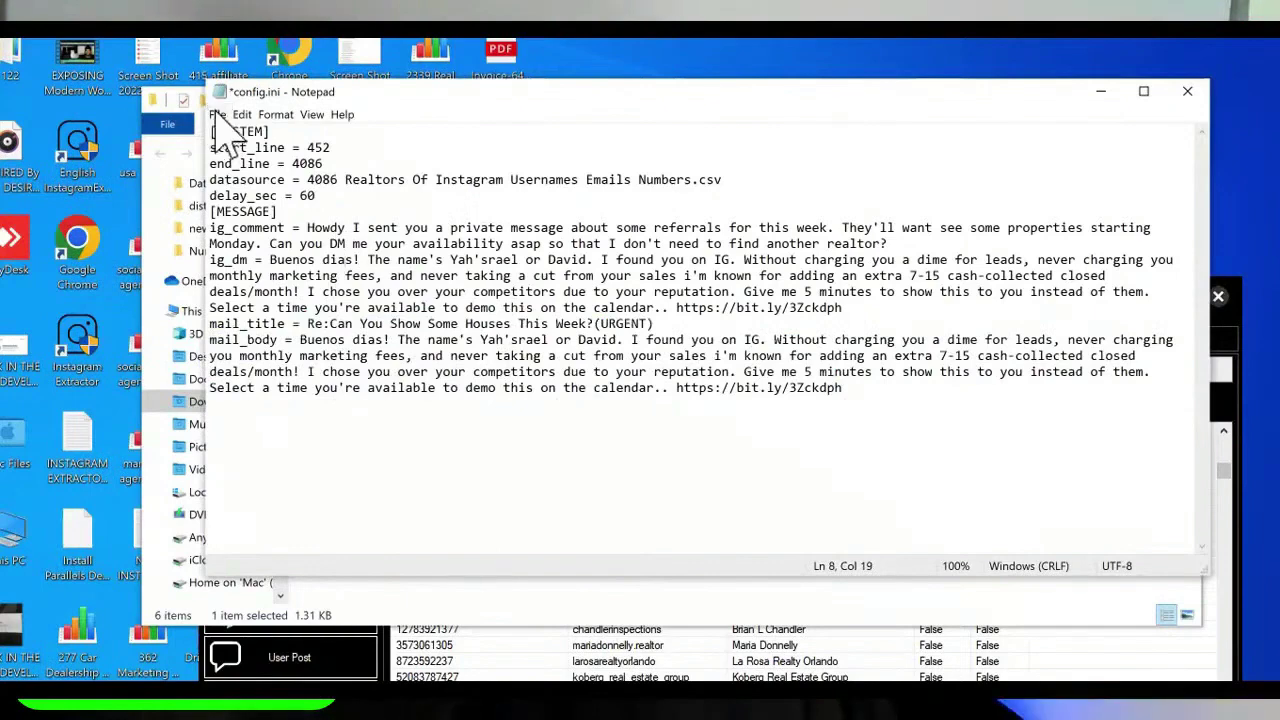
pyautogui.click(218, 115)
pyautogui.click(285, 184)
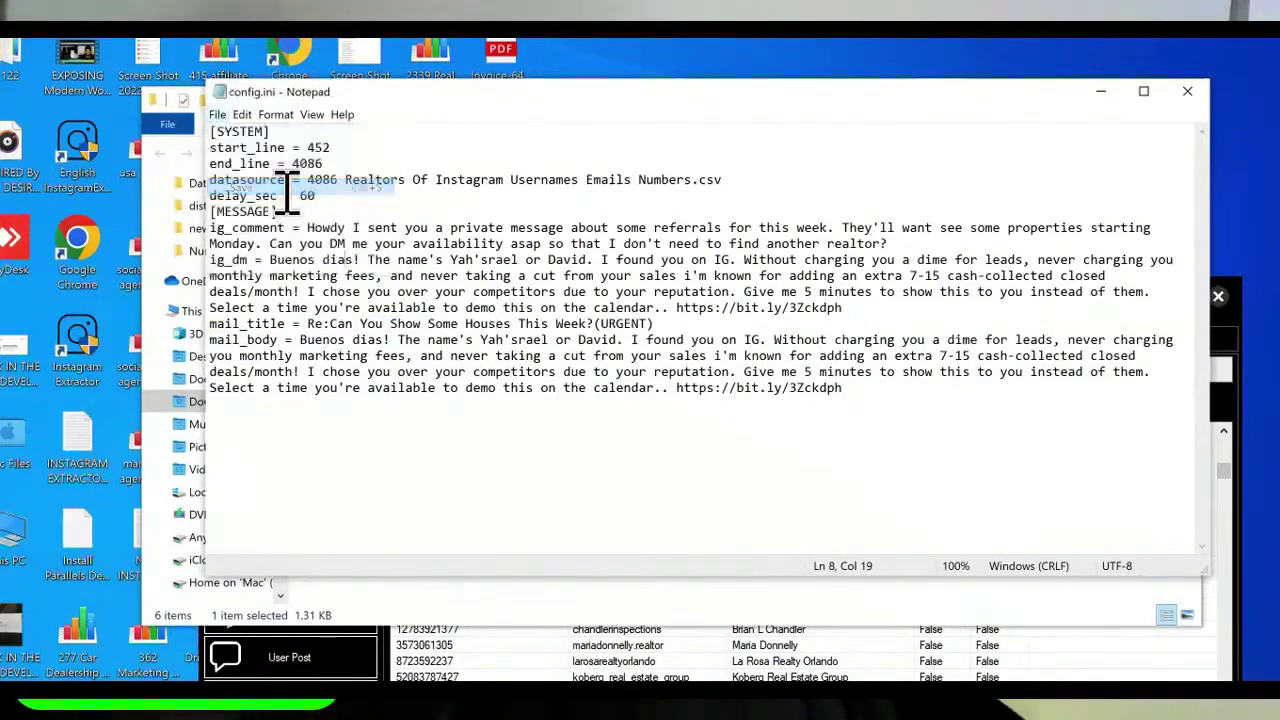
pyautogui.click(1187, 91)
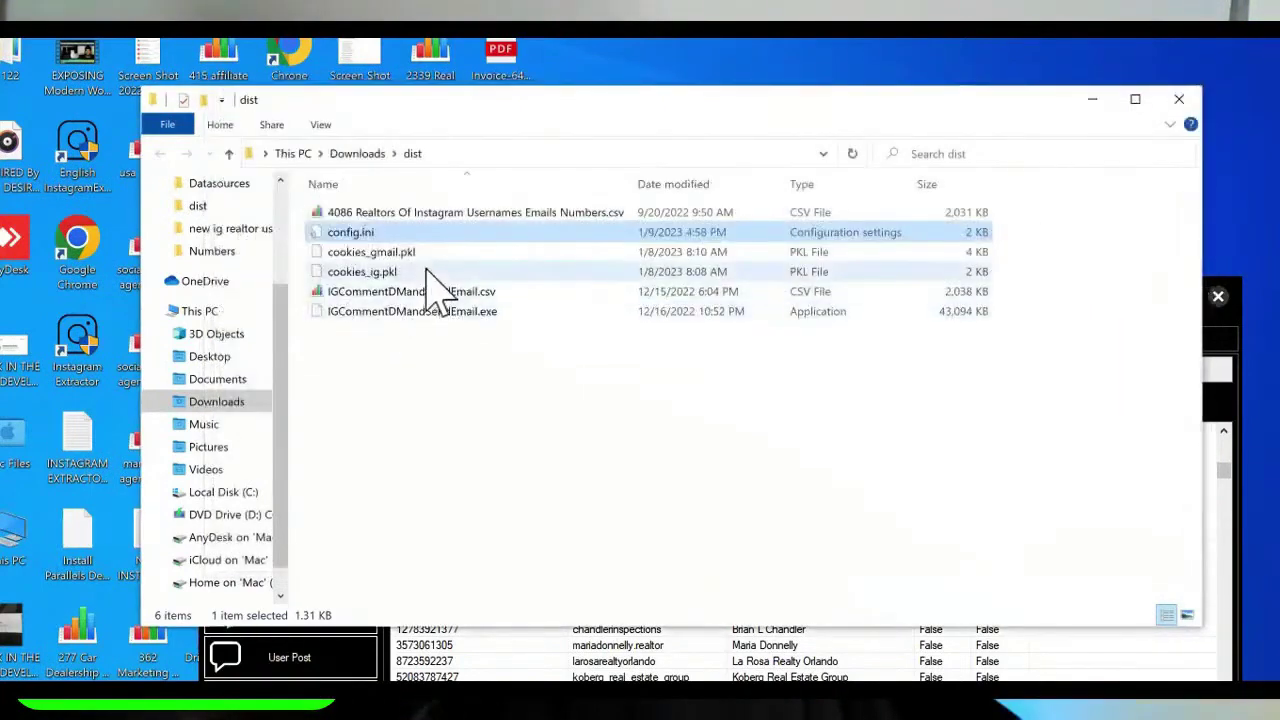
# - Run IGCommentDMandSendEmail.exe from the dist folder, confirming the Instagram login and declining Instagram notifications
pyautogui.doubleClick(485, 312)
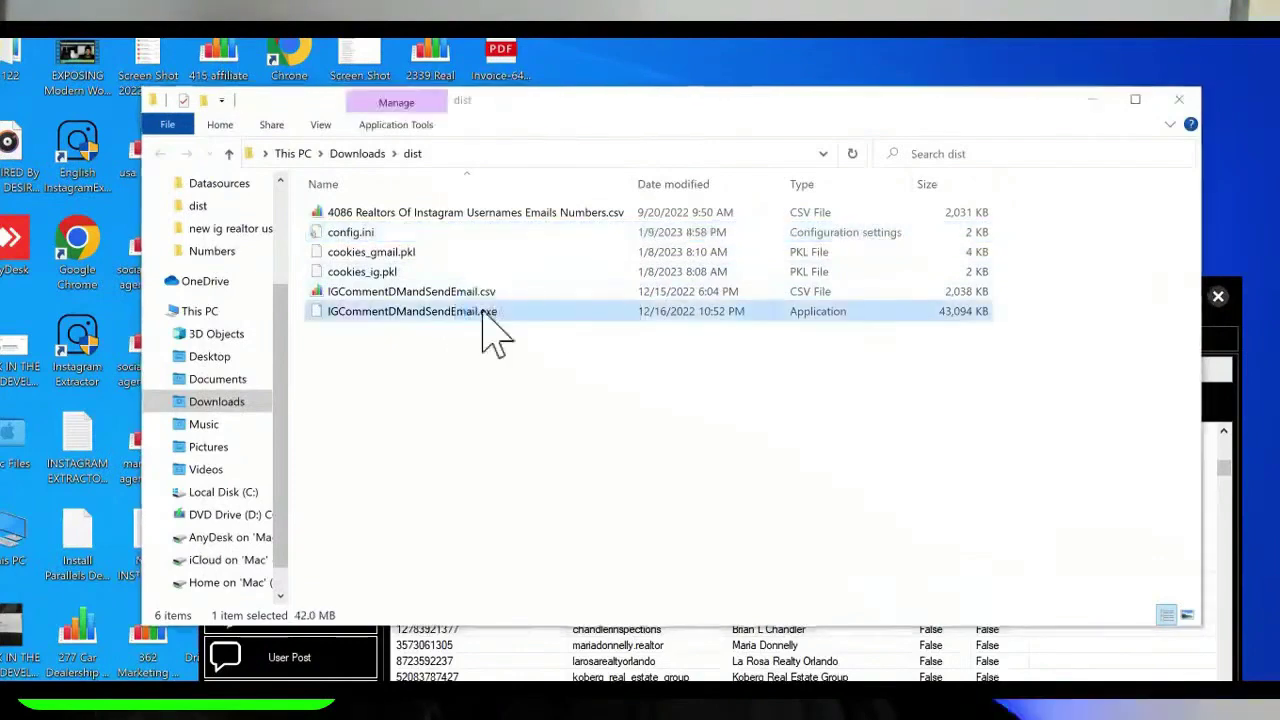
pyautogui.click(1179, 99)
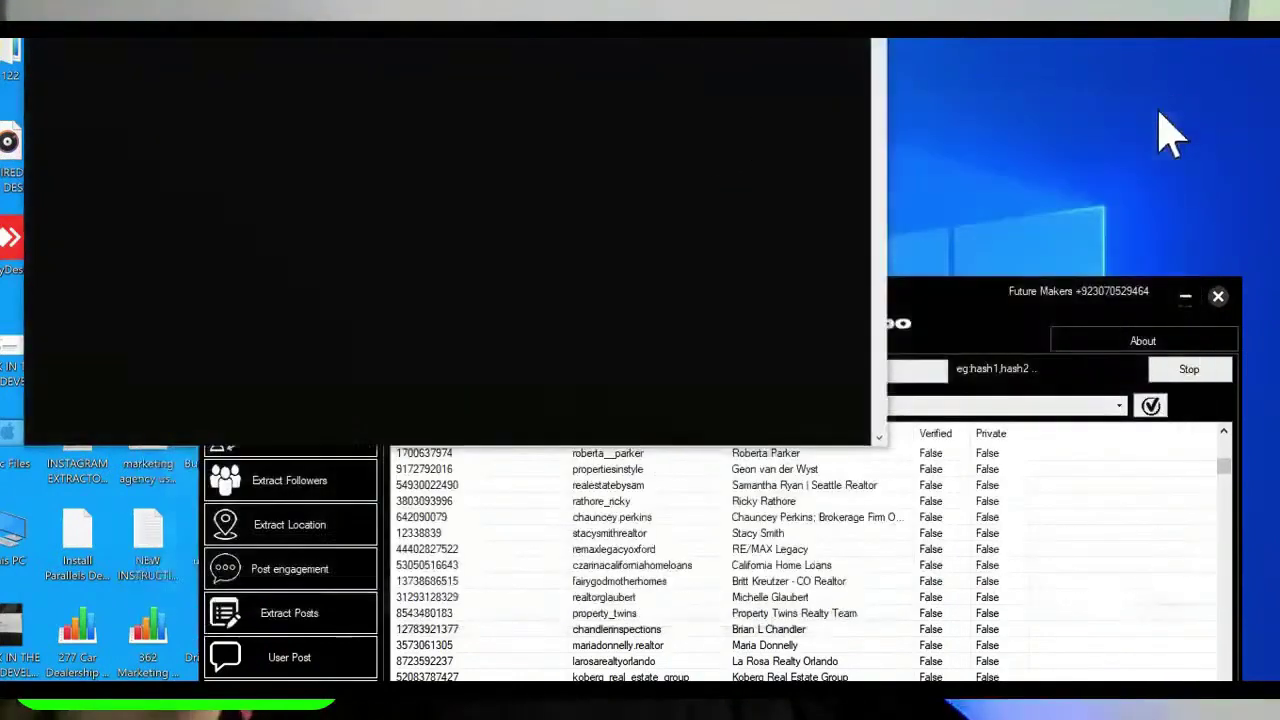
pyautogui.moveTo(1013, 307); pyautogui.dragTo(1016, 200)
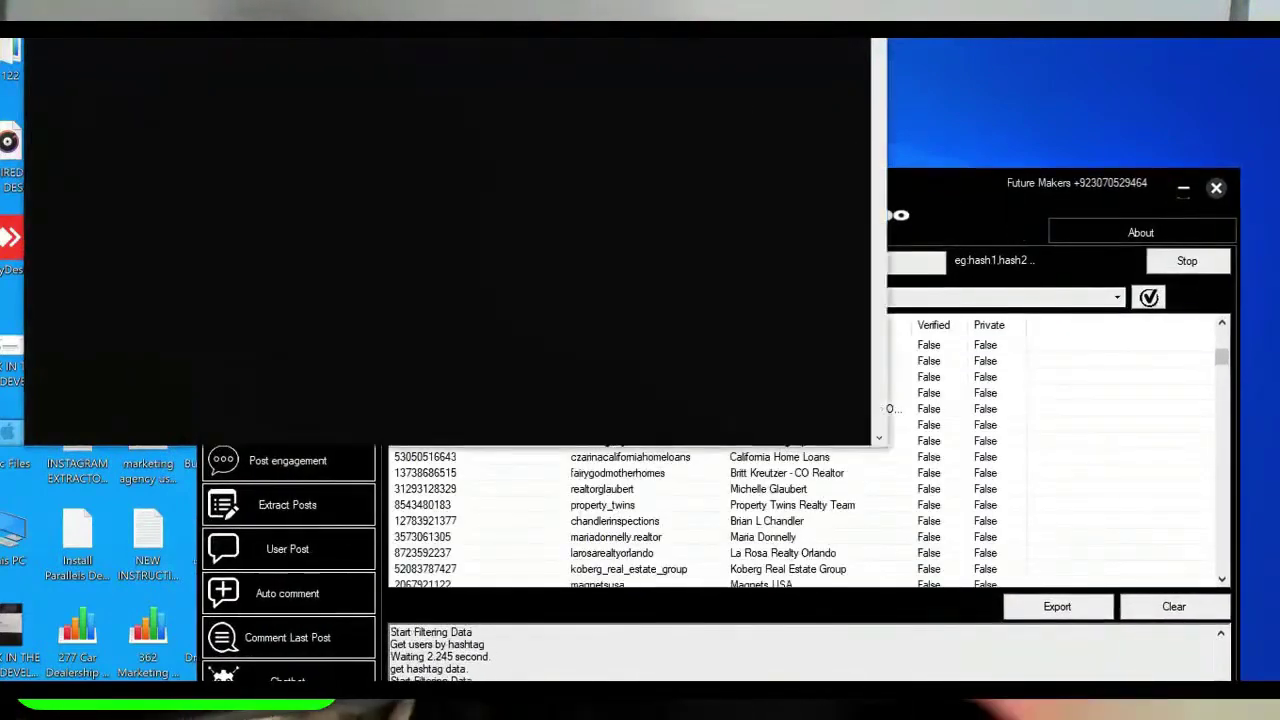
pyautogui.moveTo(712, 32); pyautogui.dragTo(756, 96)
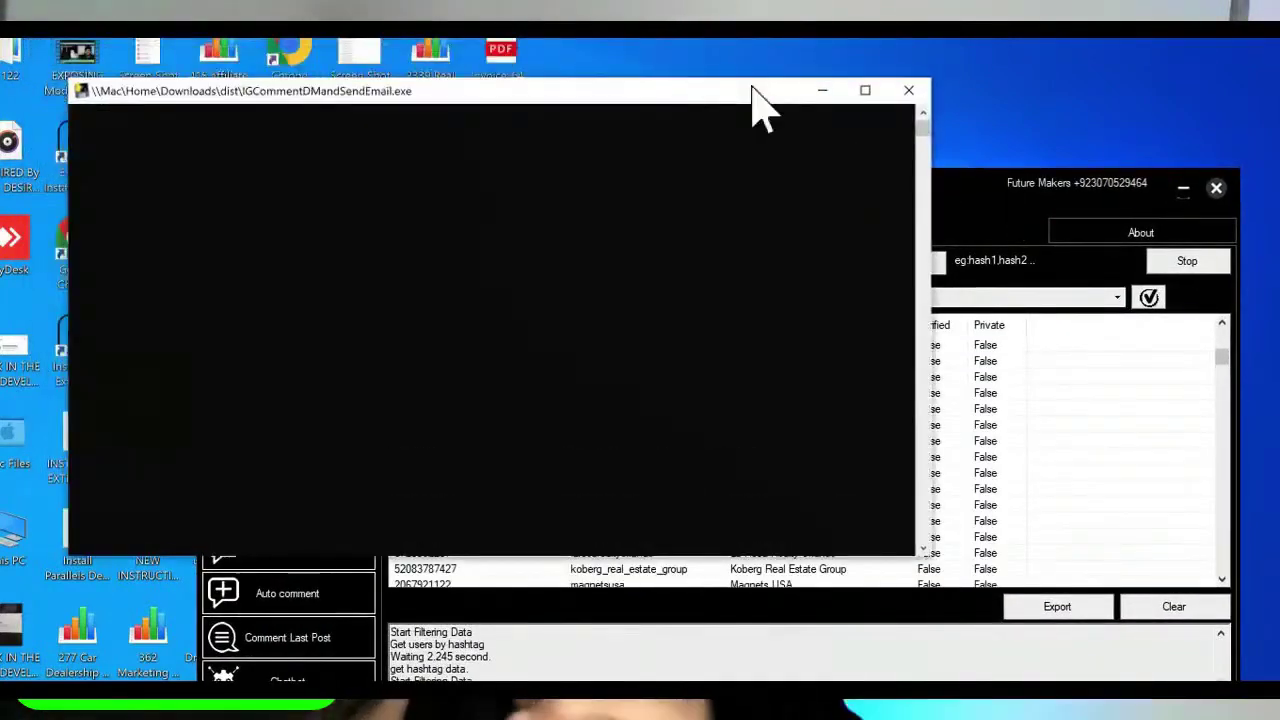
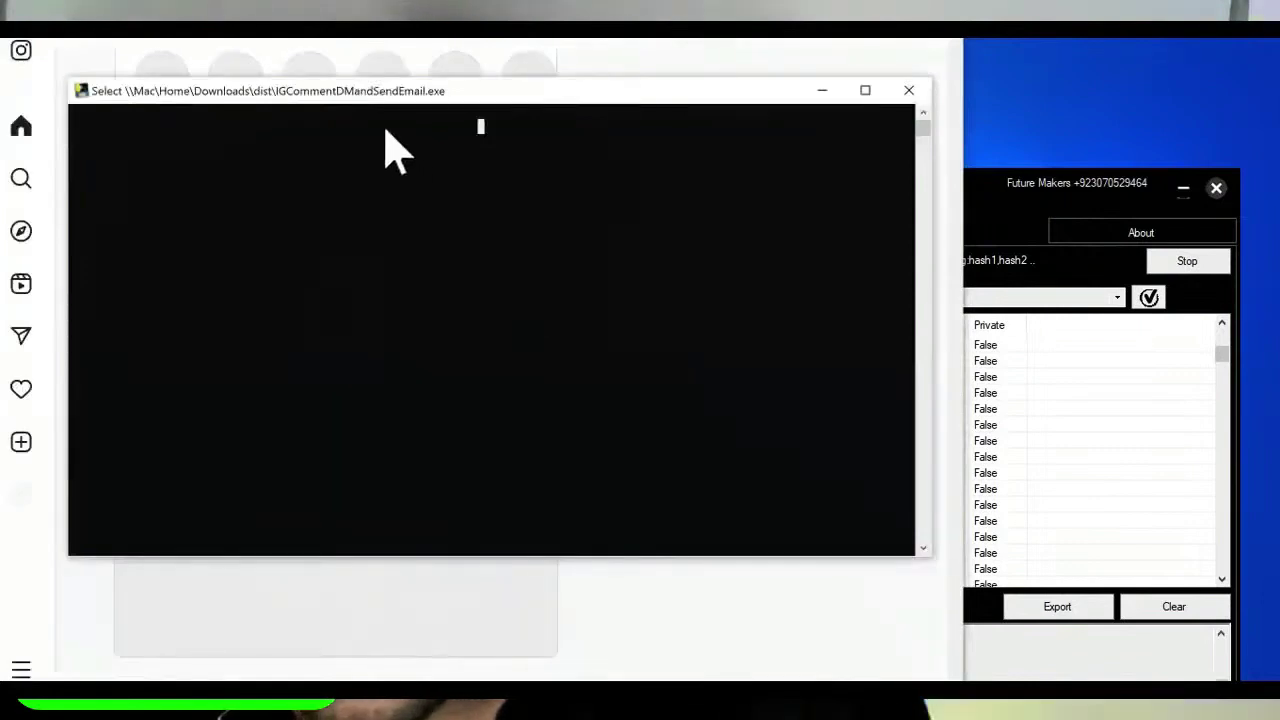
pyautogui.press('Return')
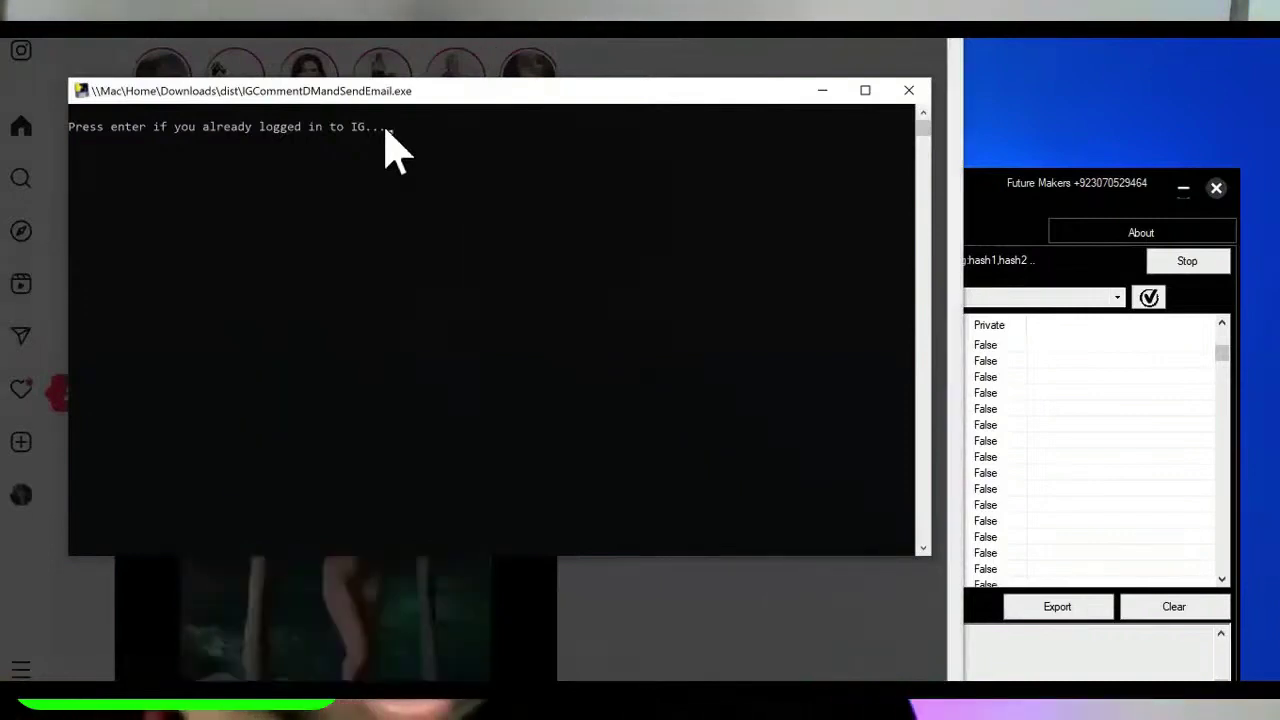
pyautogui.press('Return')
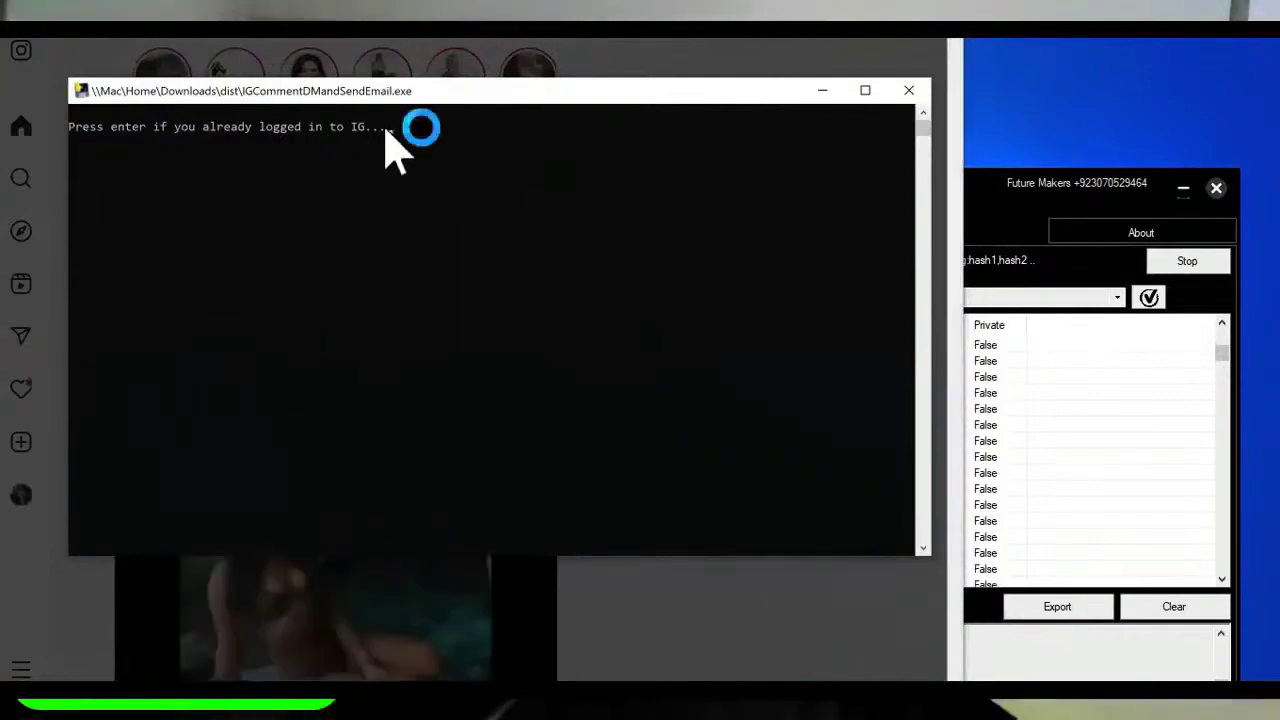
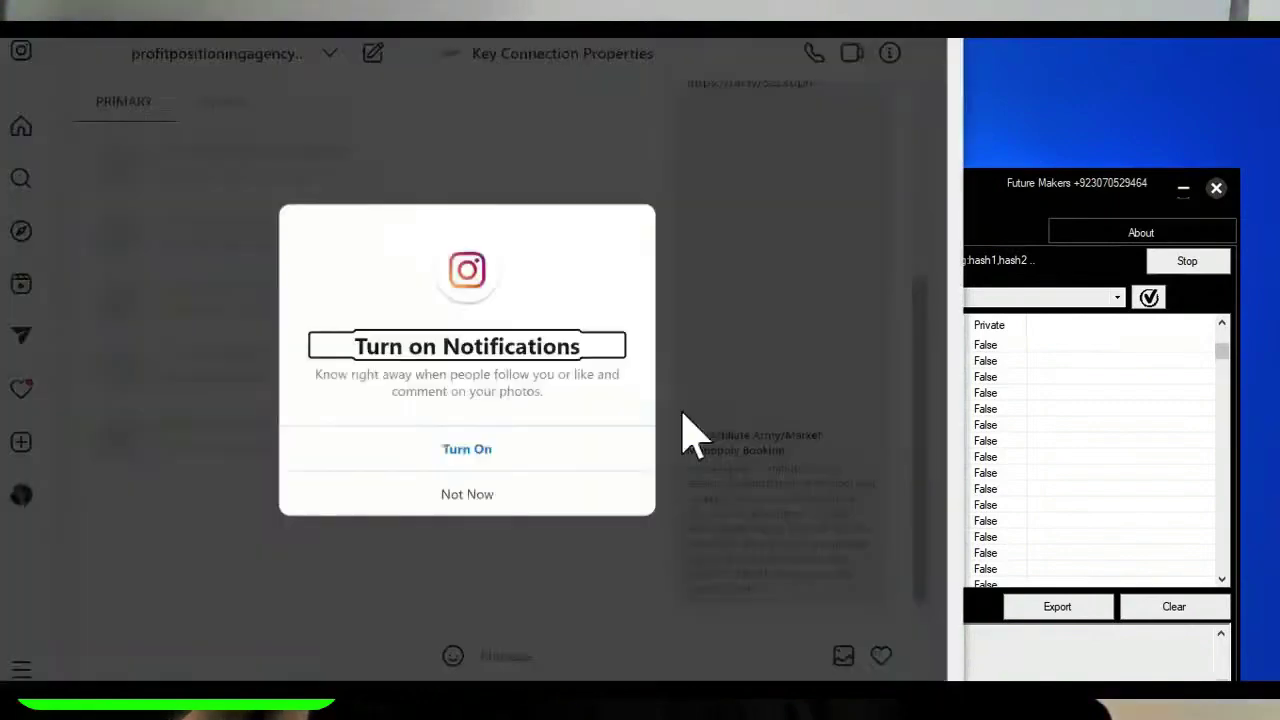
pyautogui.click(480, 487)
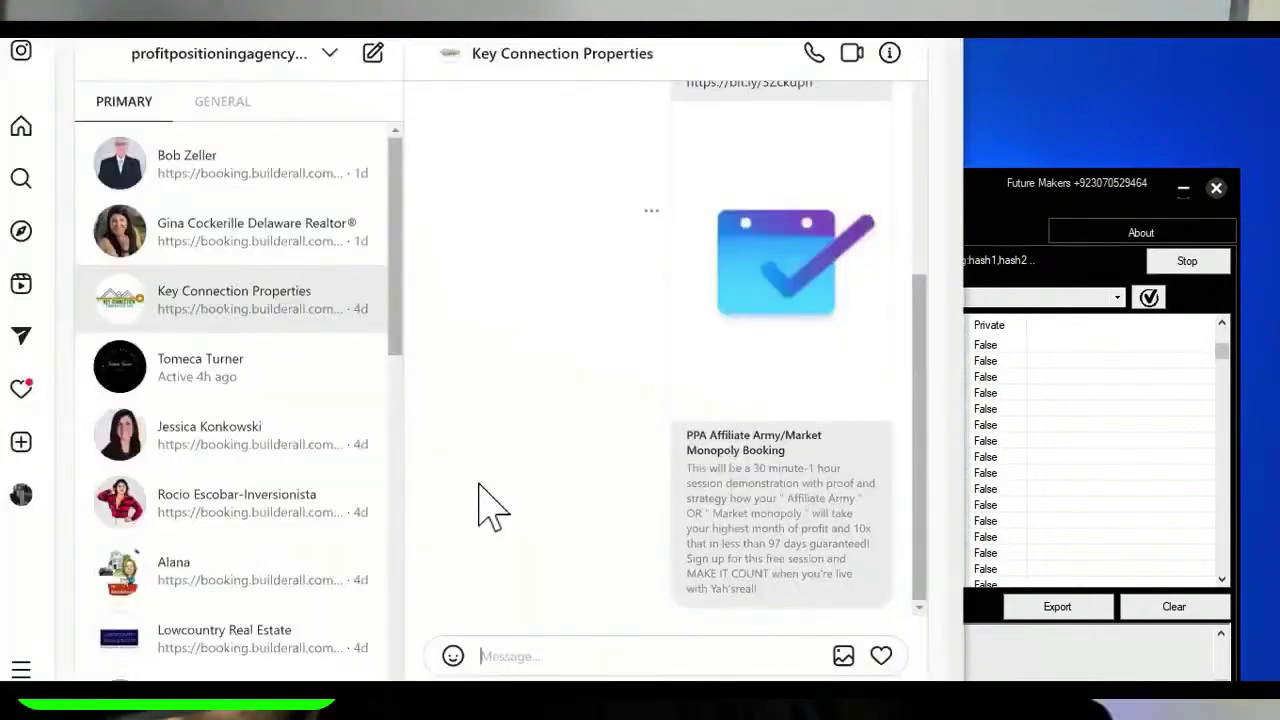
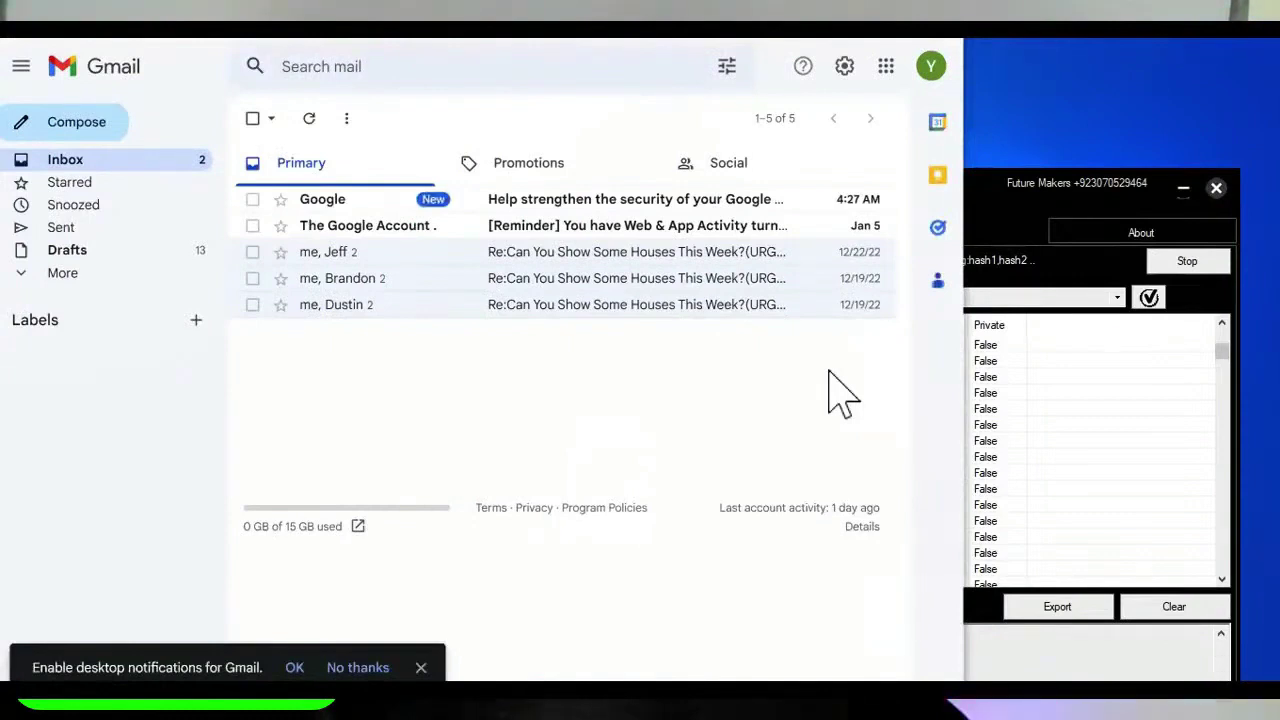
# - End the outreach demonstration and close the hashtag extraction program
pyautogui.press('c')
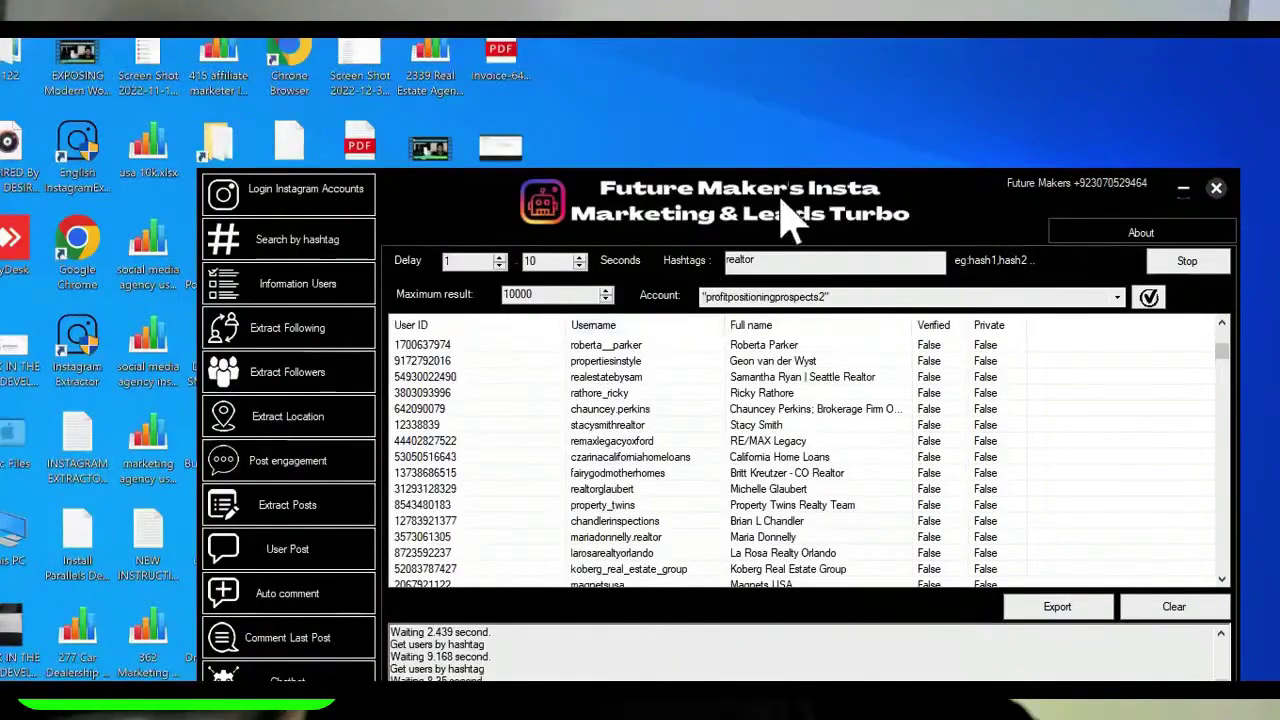
pyautogui.moveTo(785, 215); pyautogui.dragTo(772, 95)
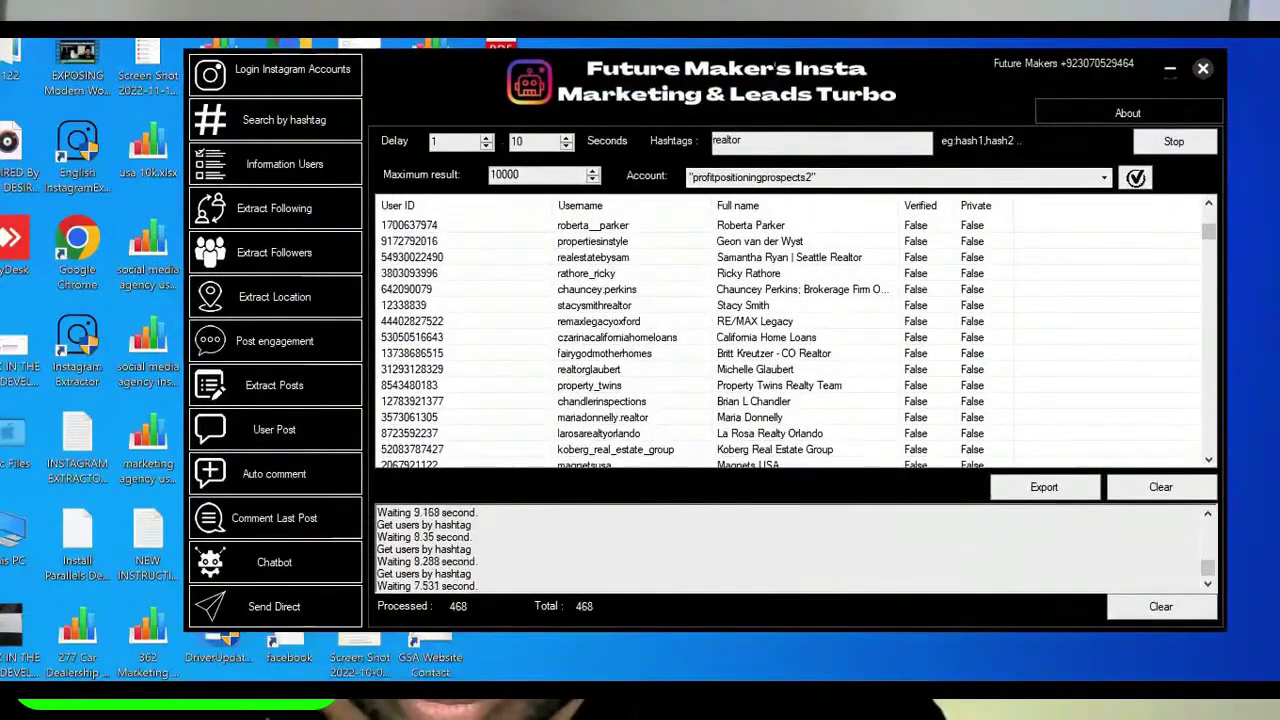
pyautogui.click(1205, 70)
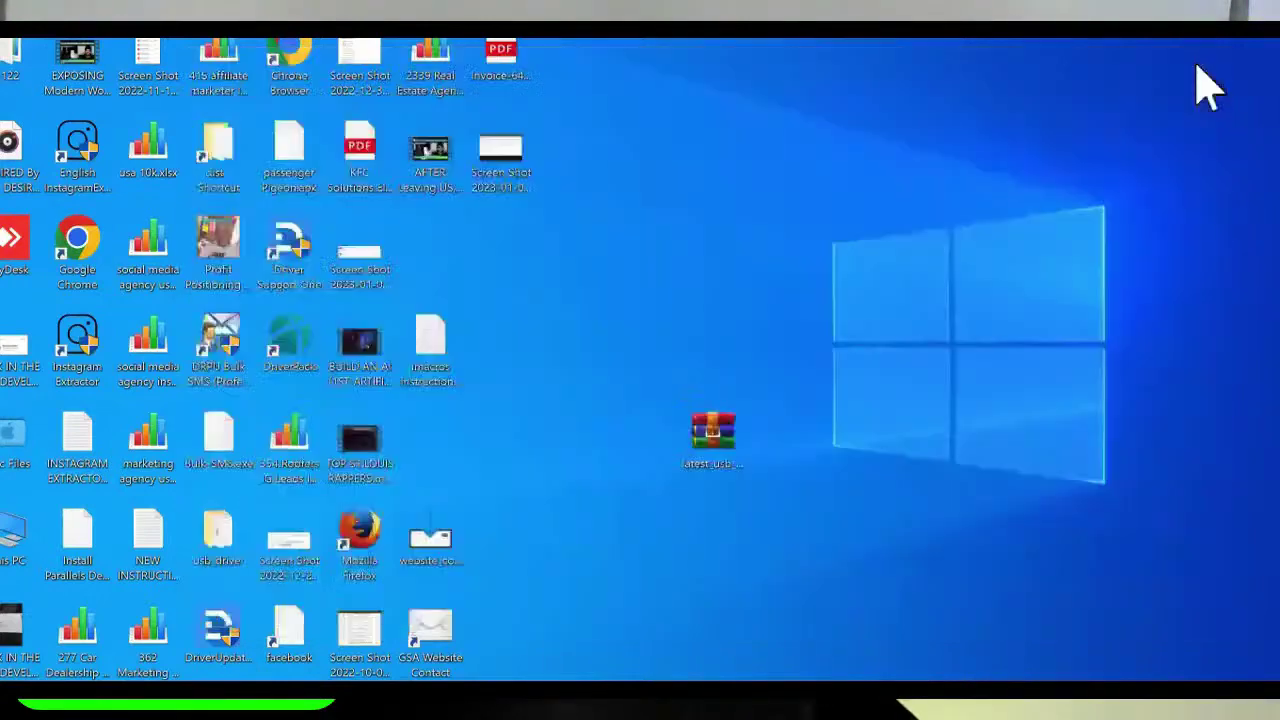
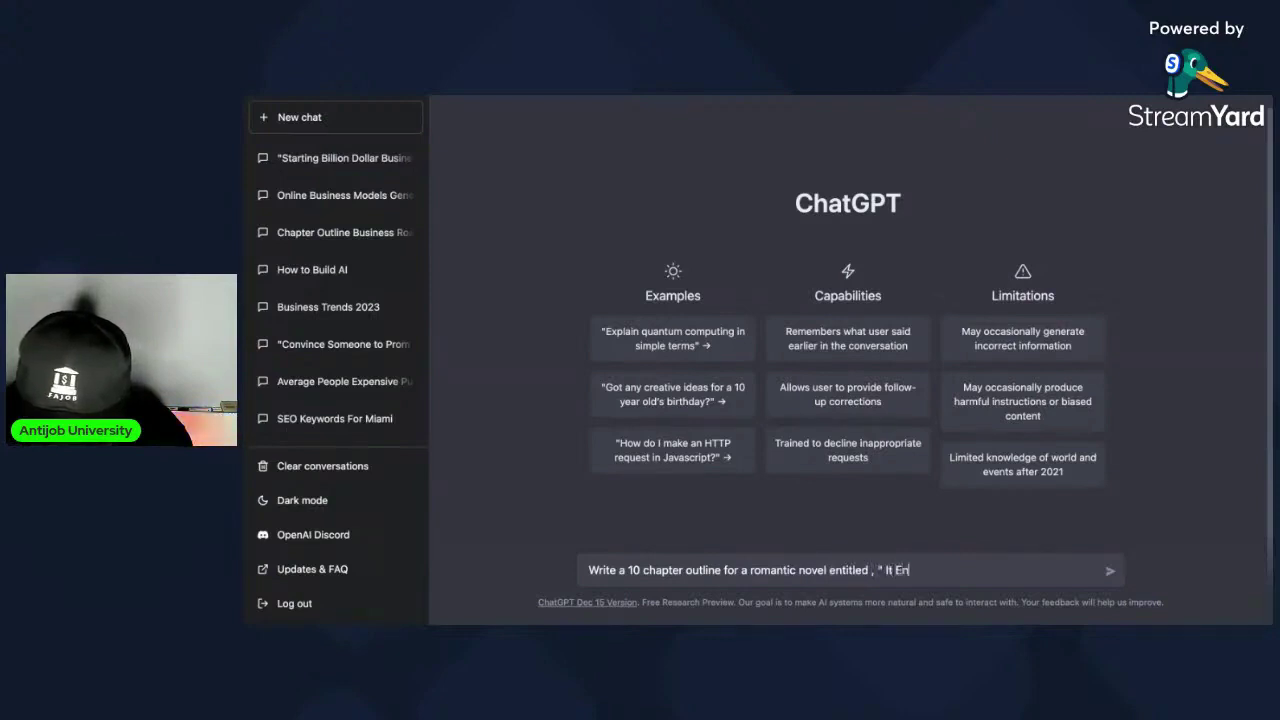
# - Complete and send the ChatGPT prompt requesting a 10 chapter outline for a romantic novel entitled "It Ends With Us"
pyautogui.write('With Us')
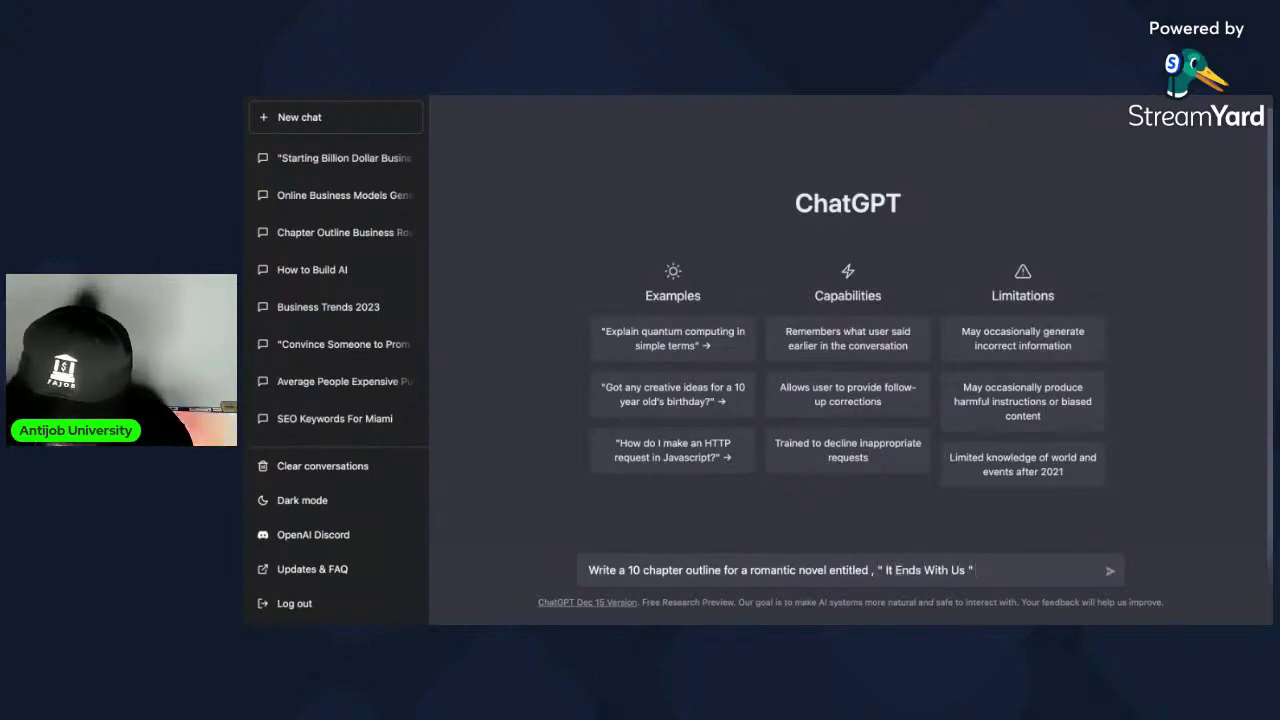
pyautogui.press('Return')
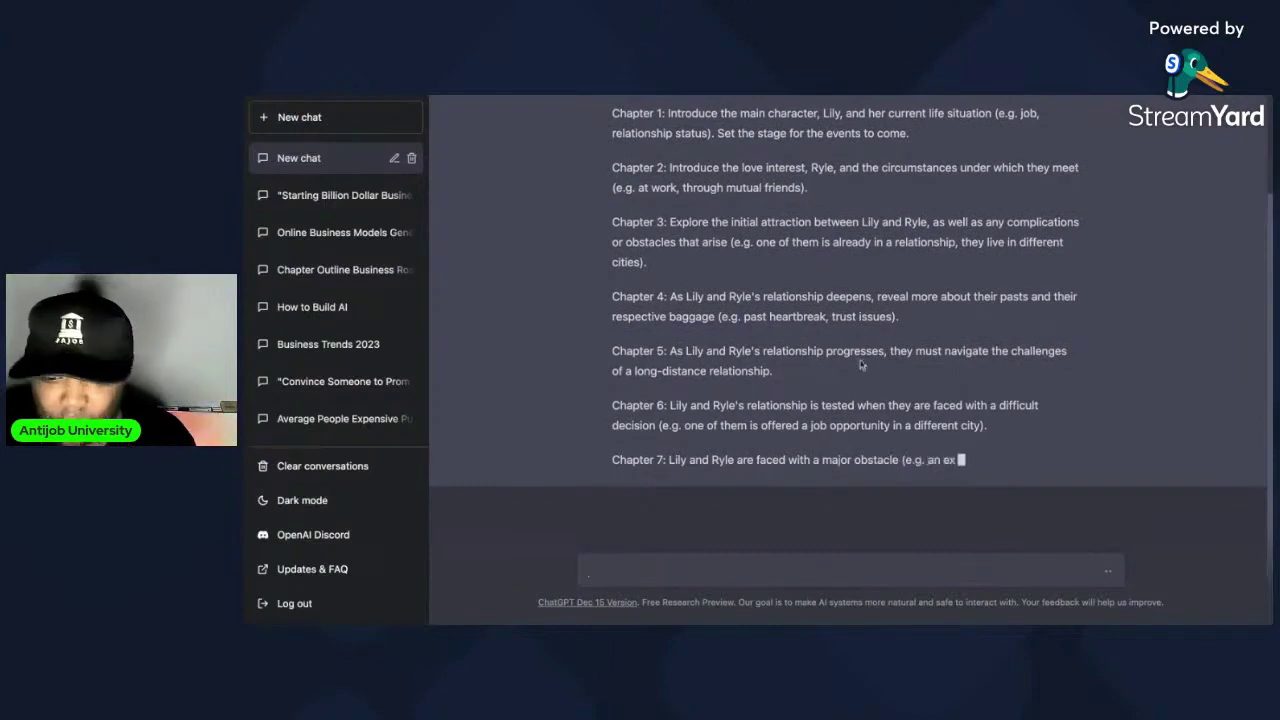
pyautogui.tripleClick(850, 218)
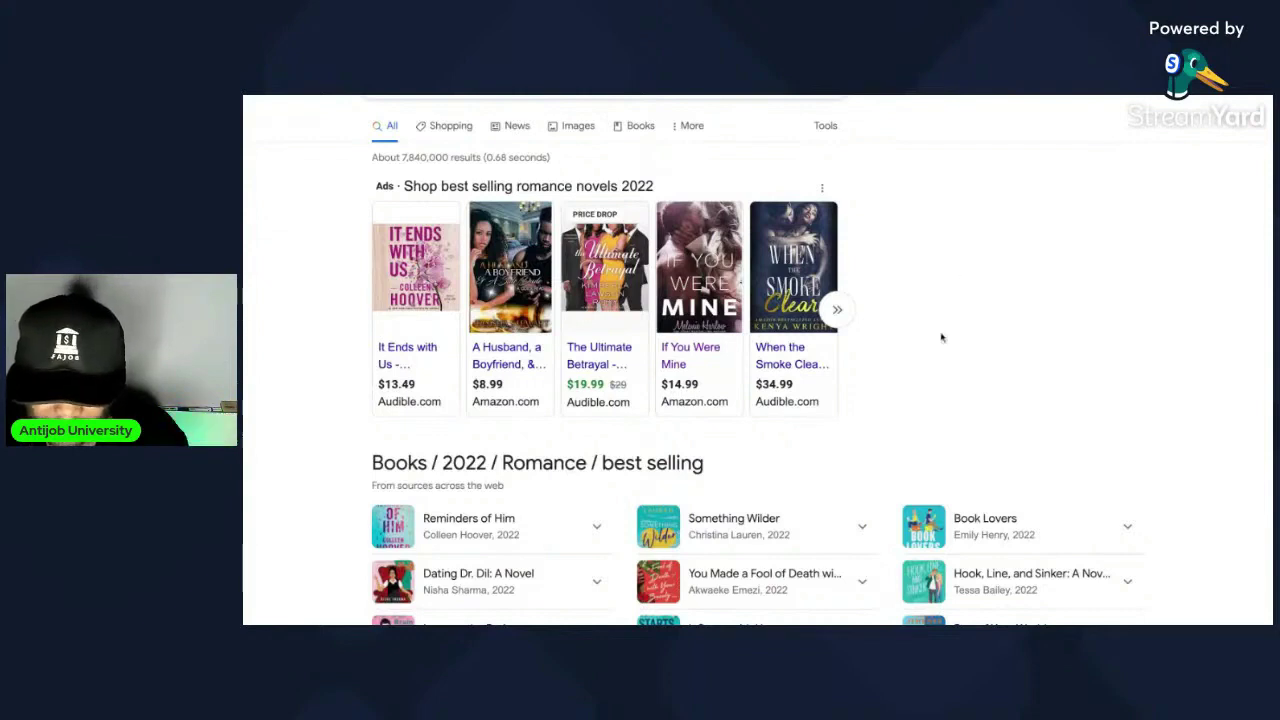
# - Search Google for "it ends with us" and read the expanded answer to "What is It Ends With Us really about?"
pyautogui.scroll(1, 994, 357)
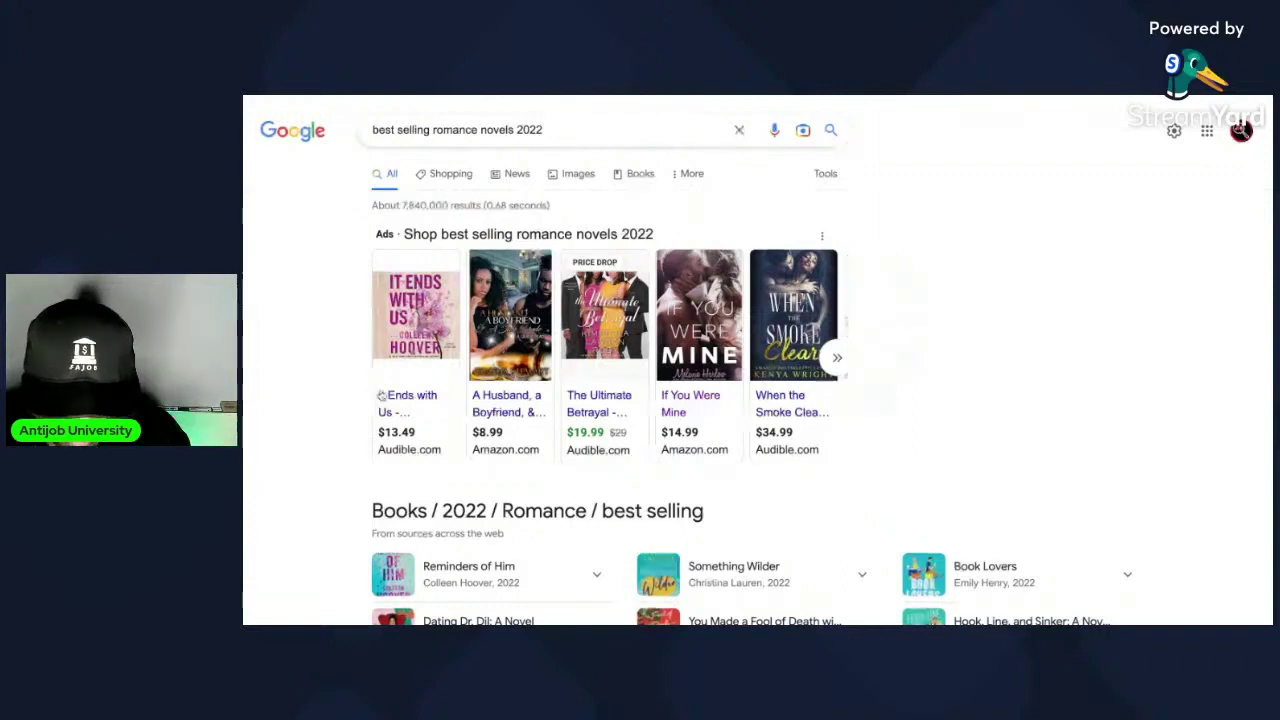
pyautogui.tripleClick(511, 137)
pyautogui.write('it ends w')
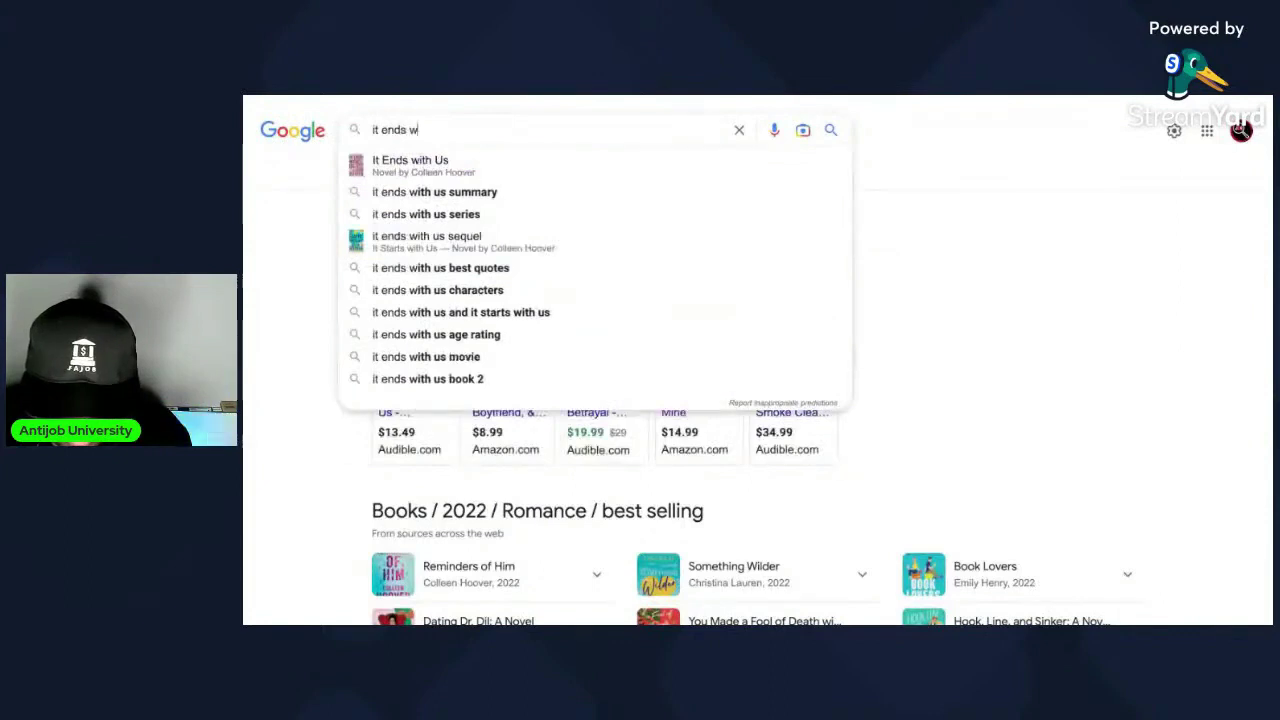
pyautogui.click(489, 165)
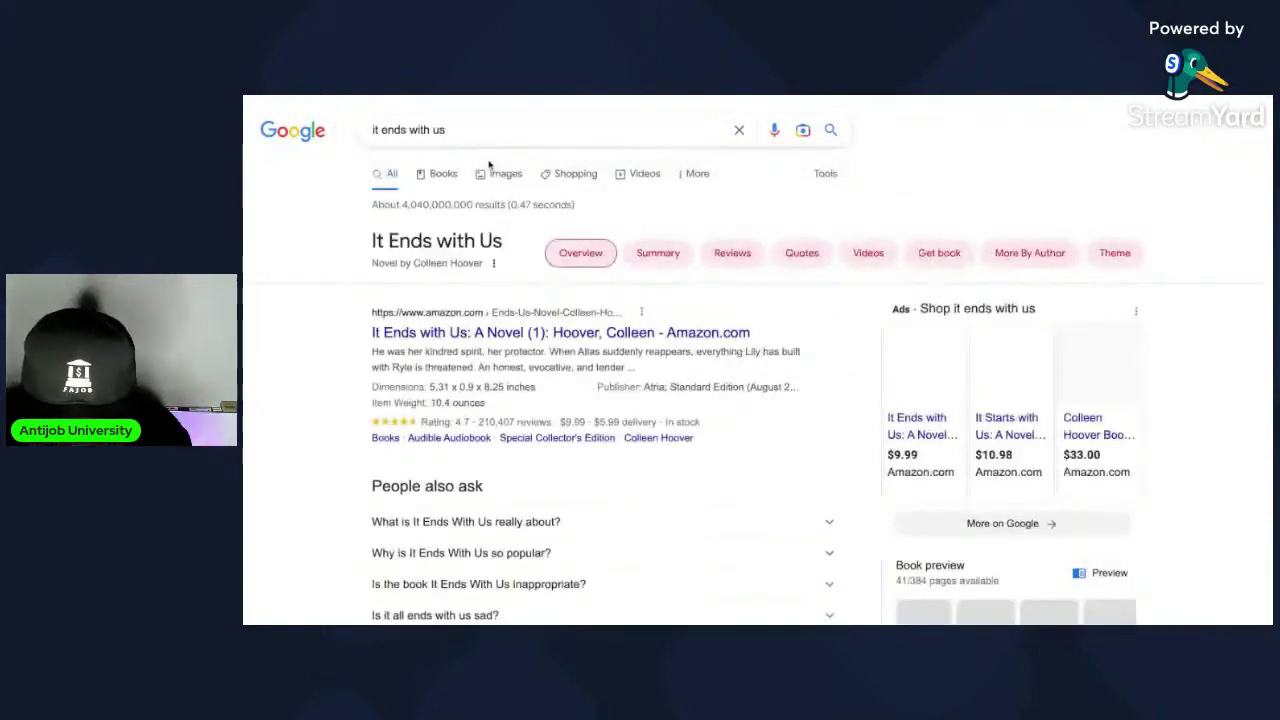
pyautogui.scroll(-2, 489, 180)
pyautogui.click(690, 390)
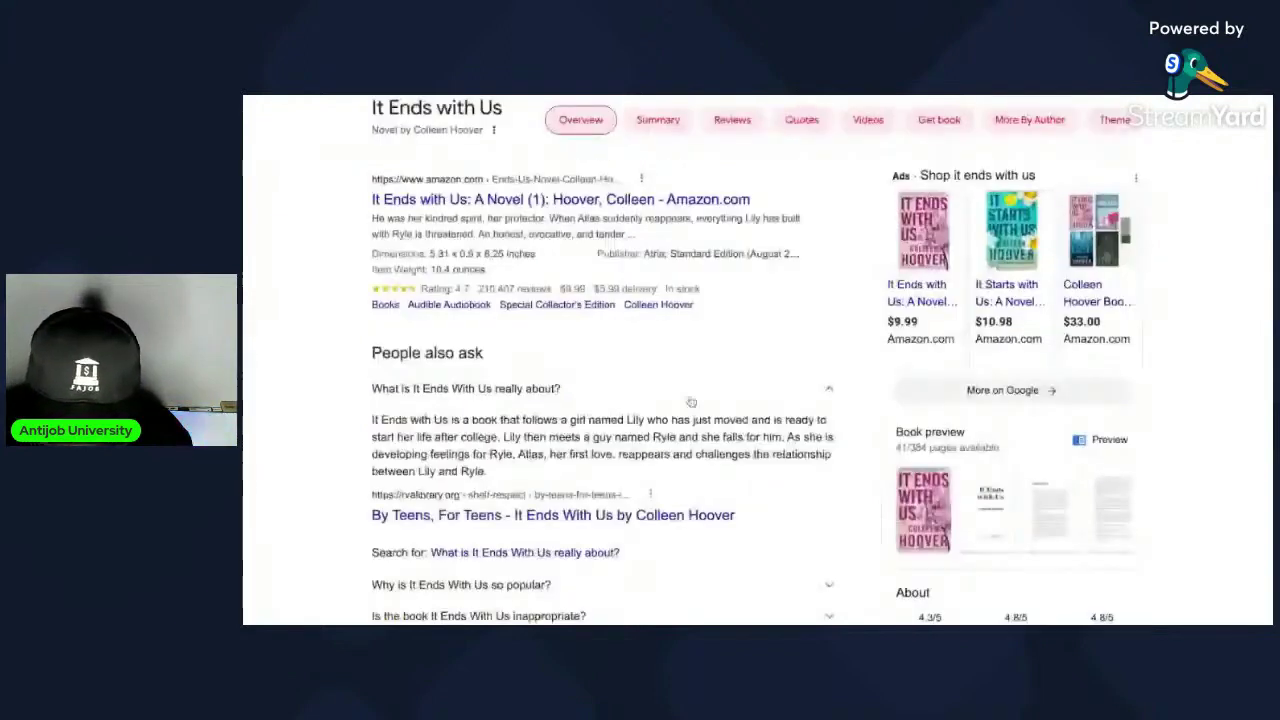
pyautogui.moveTo(681, 437); pyautogui.dragTo(503, 437)
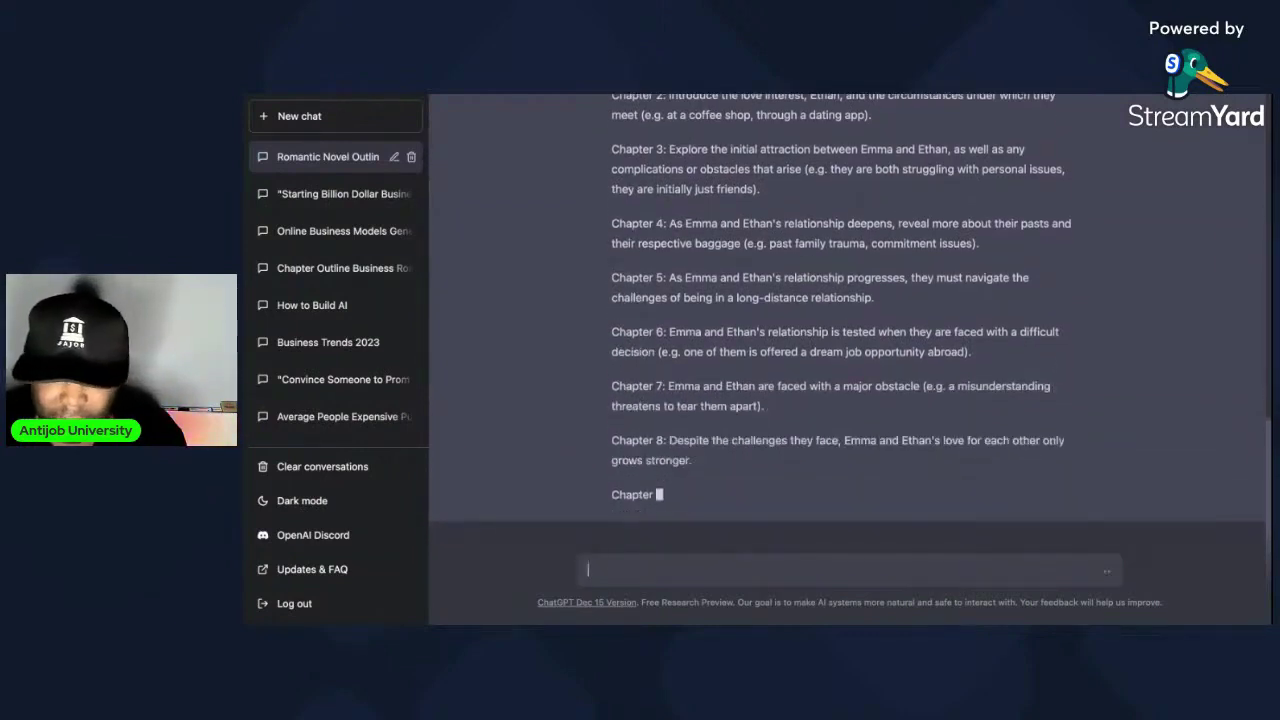
# - In ChatGPT, compare the original Lily and Ryle outline with the revised Emma and Ethan outline and the prompt that requested it
pyautogui.scroll(3, 851, 336)
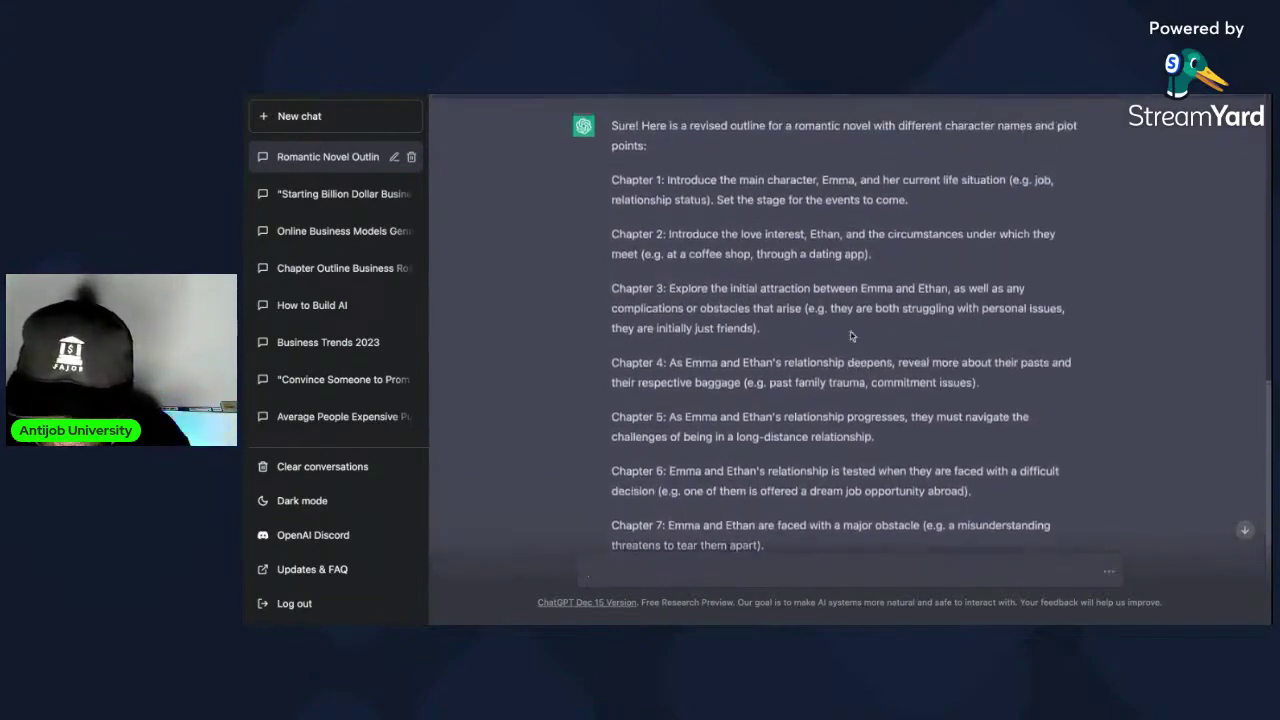
pyautogui.scroll(3, 791, 195)
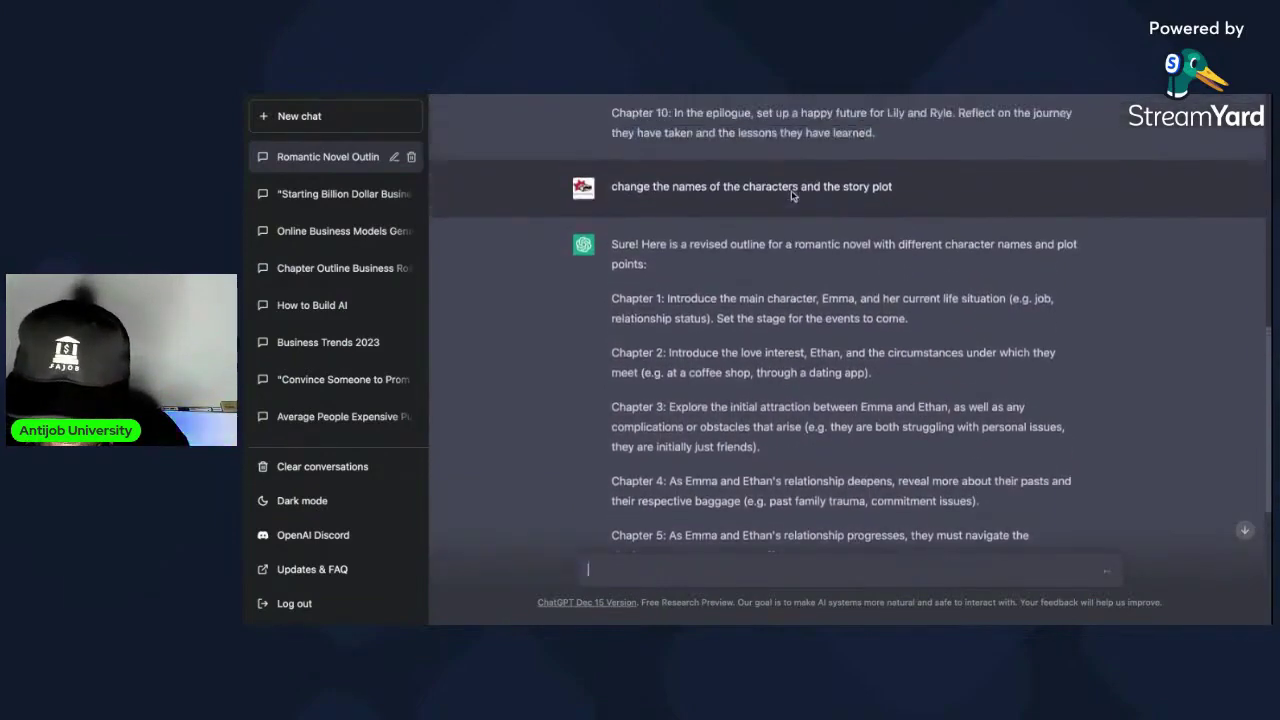
pyautogui.scroll(2, 791, 190)
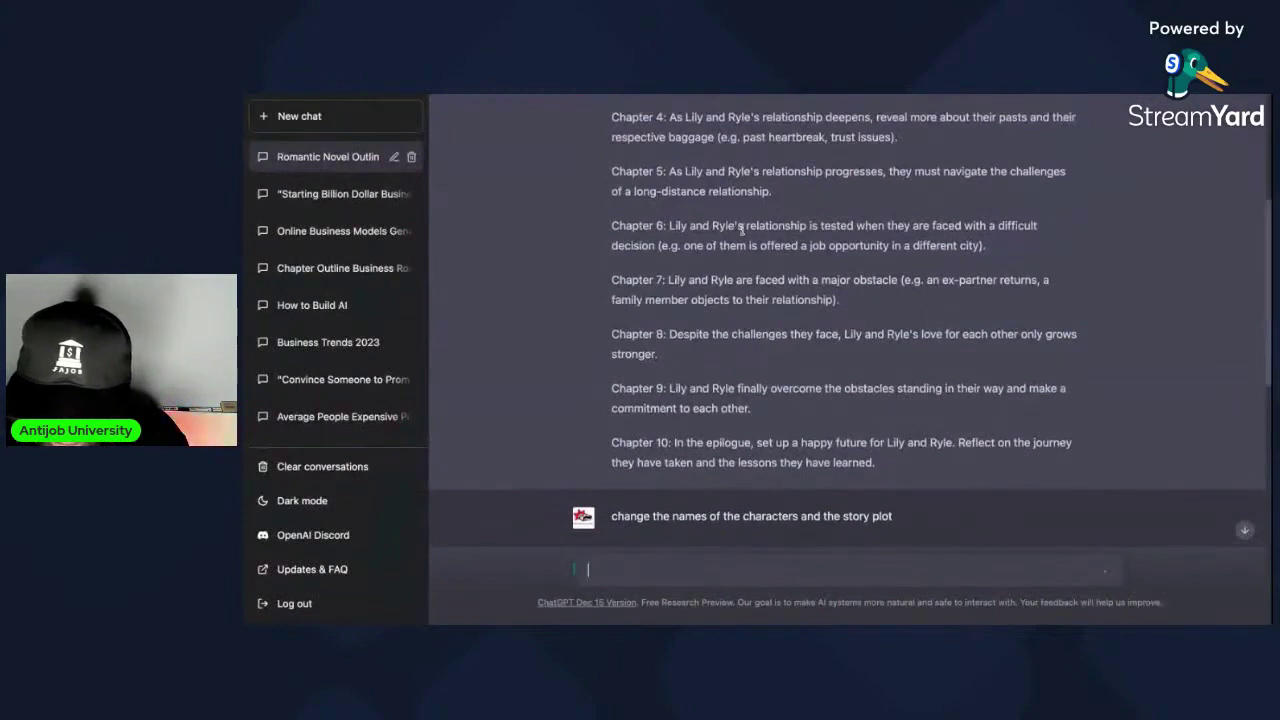
pyautogui.moveTo(742, 227); pyautogui.dragTo(669, 227)
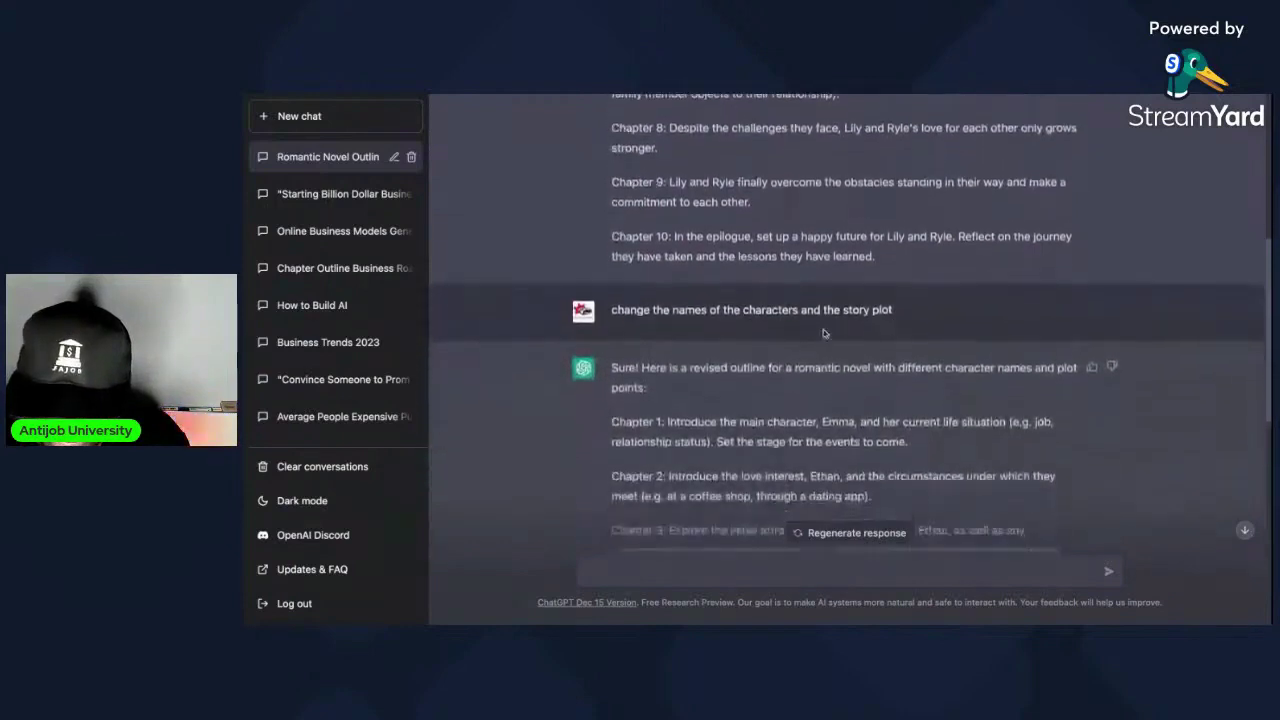
pyautogui.tripleClick(797, 312)
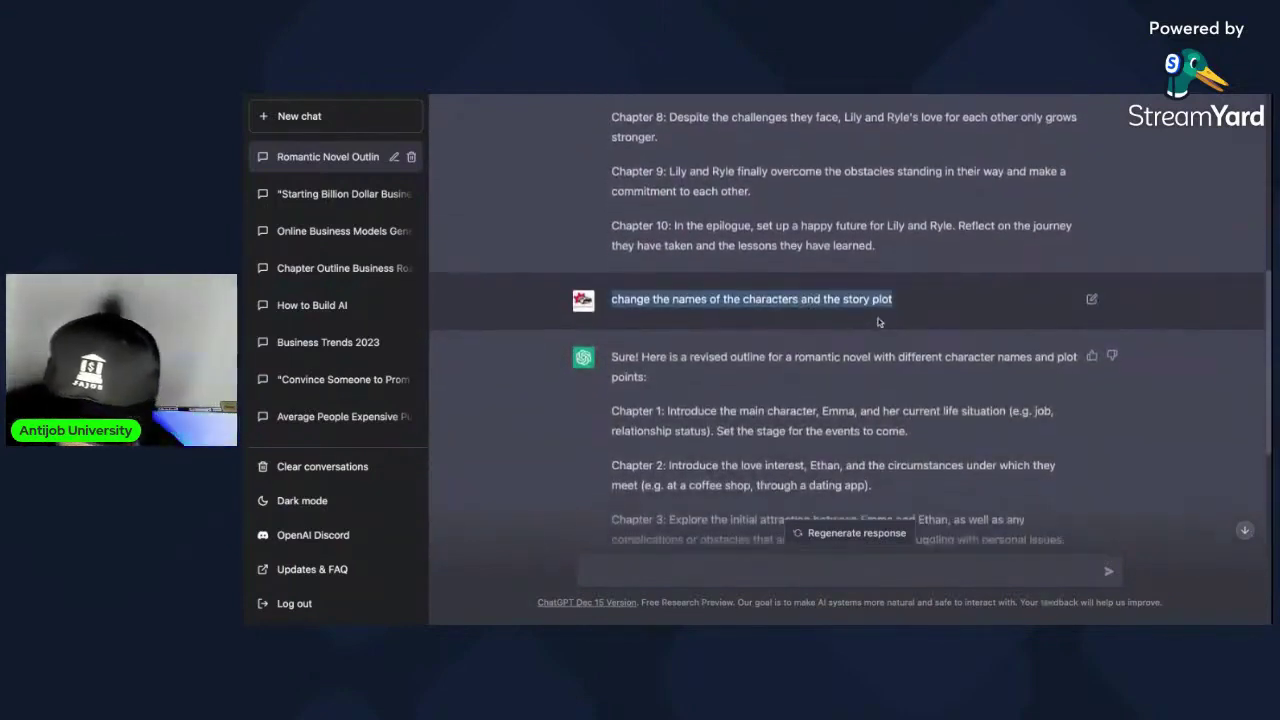
pyautogui.scroll(-2, 870, 312)
pyautogui.tripleClick(843, 248)
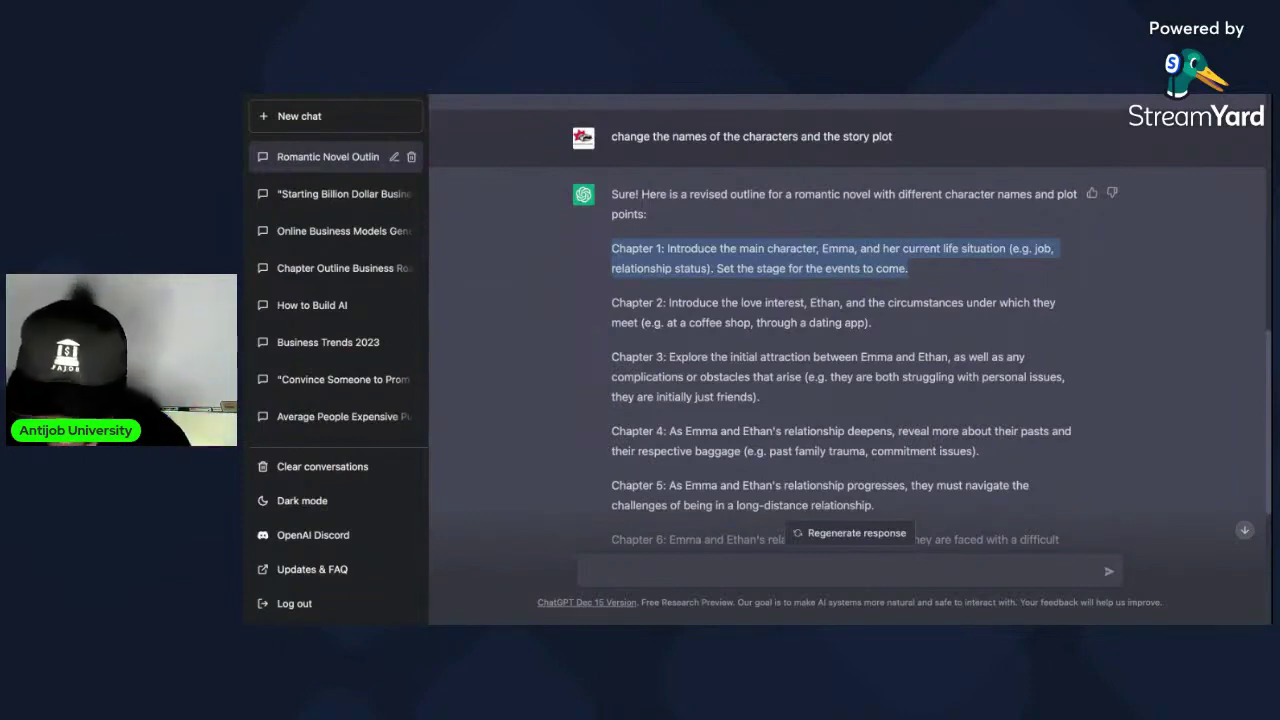
# - Send the prompt "rewrite the same story outline as a romantic comedy instead"
pyautogui.scroll(-5, 786, 356)
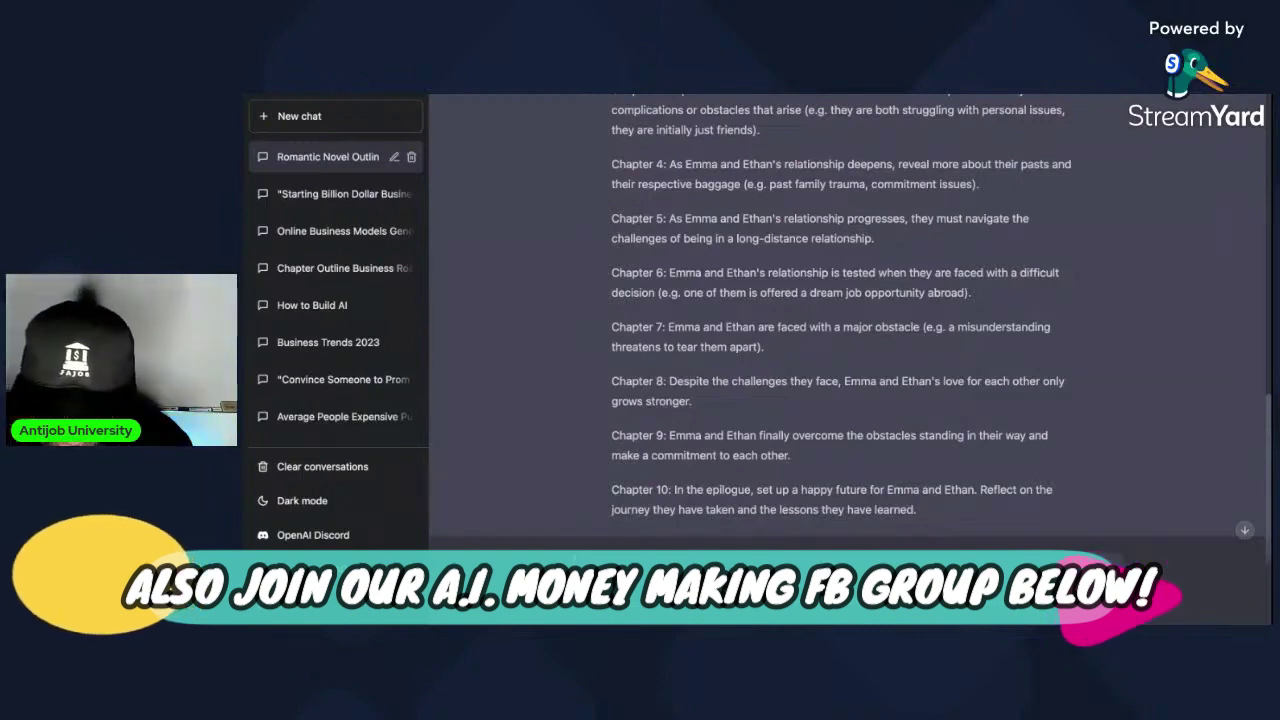
pyautogui.press('Return')
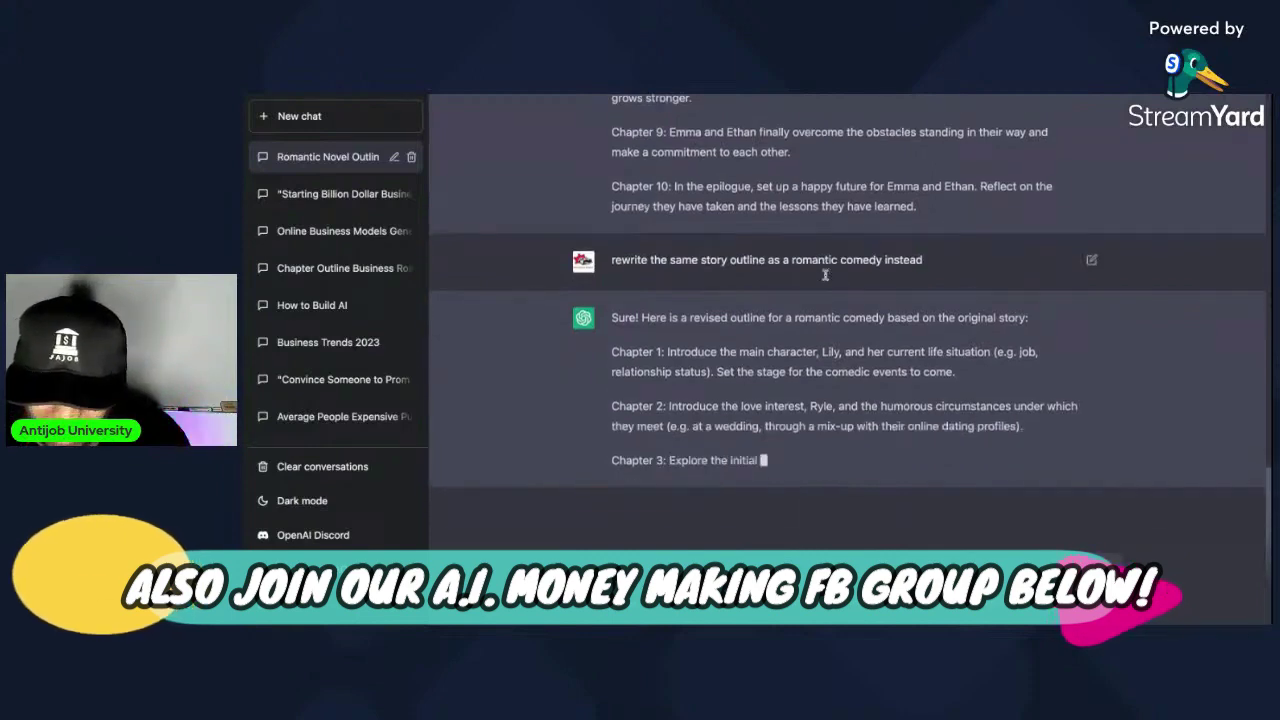
# - Select and copy the Emma and Ethan chapter outline from the earlier response for reuse in a new prompt
pyautogui.scroll(2, 941, 377)
pyautogui.moveTo(940, 412); pyautogui.dragTo(672, 190)
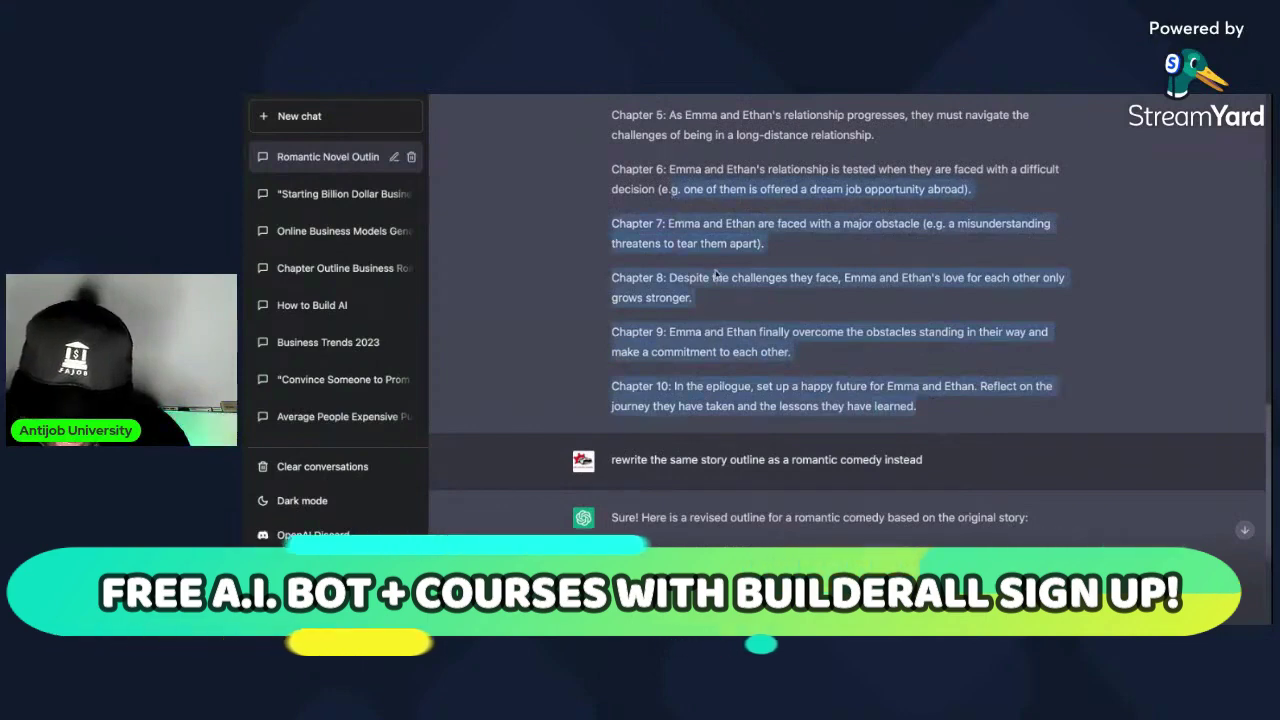
pyautogui.scroll(-2, 716, 274)
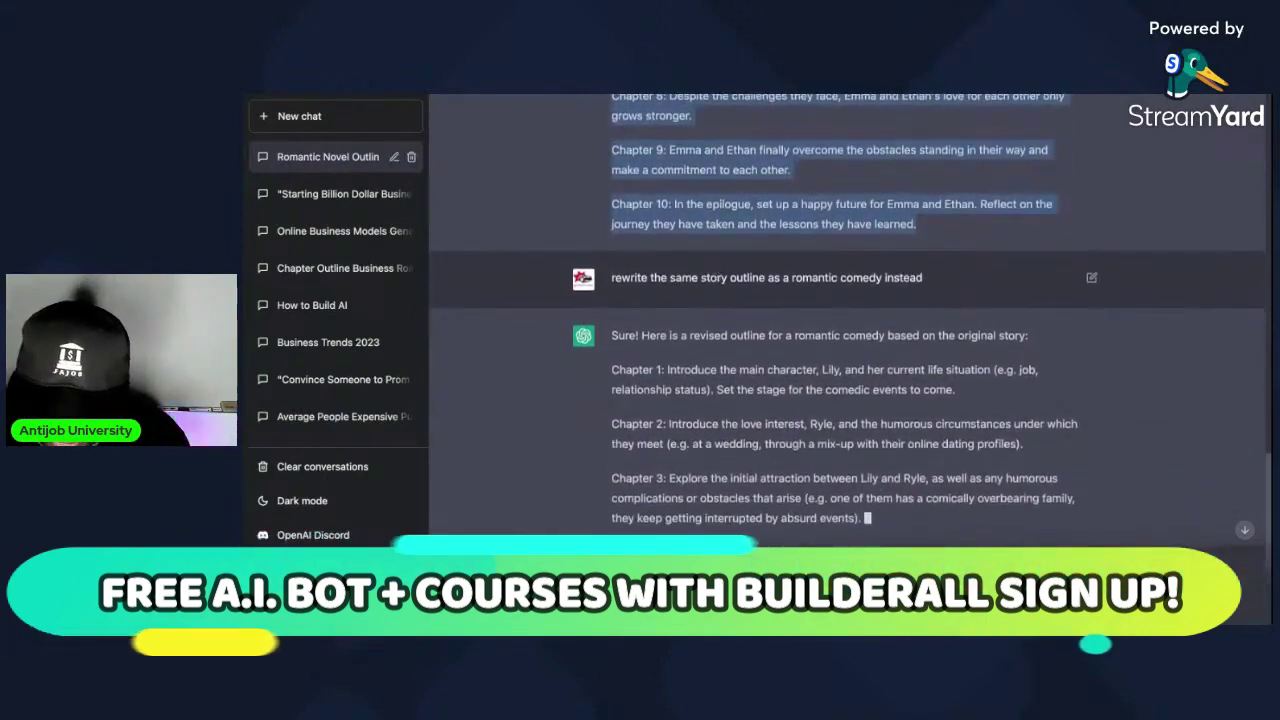
pyautogui.scroll(1, 920, 341)
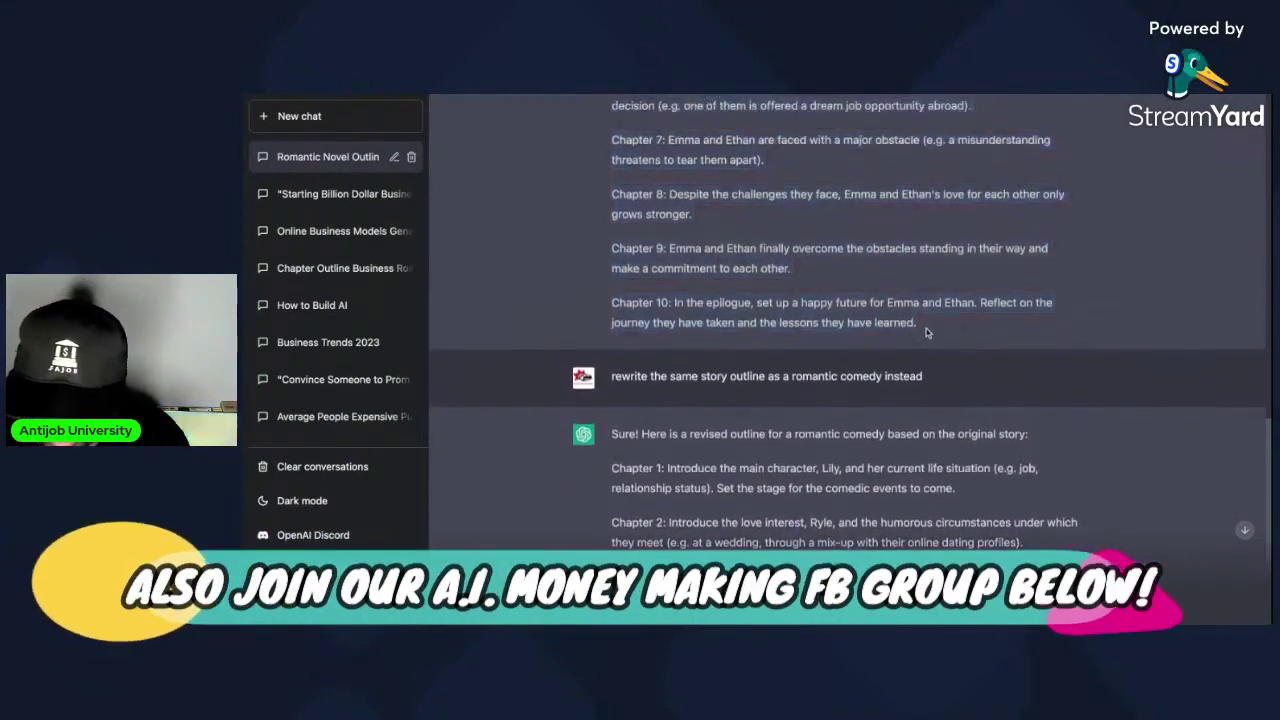
pyautogui.moveTo(920, 341); pyautogui.dragTo(621, 215)
pyautogui.scroll(-3, 660, 236)
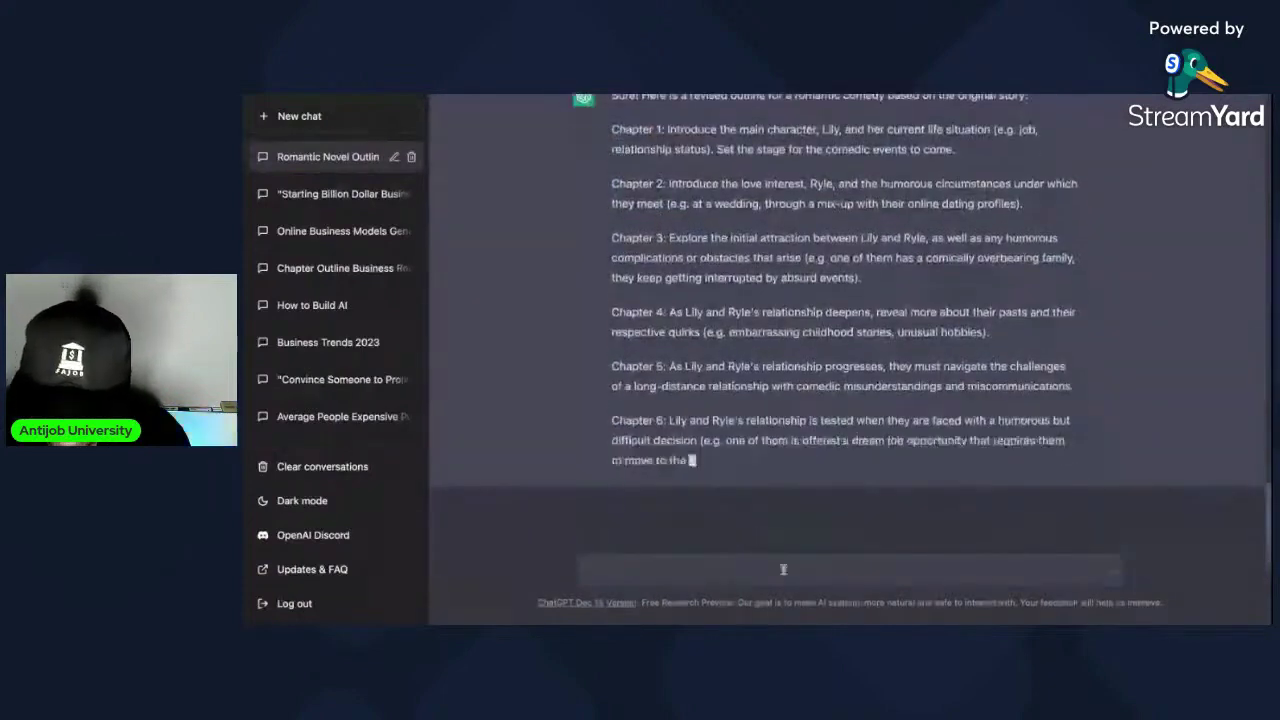
# - Send the prompt "rewrite the following as a romantic comedy...." followed by the copied Emma and Ethan outline
pyautogui.write('rewrite the')
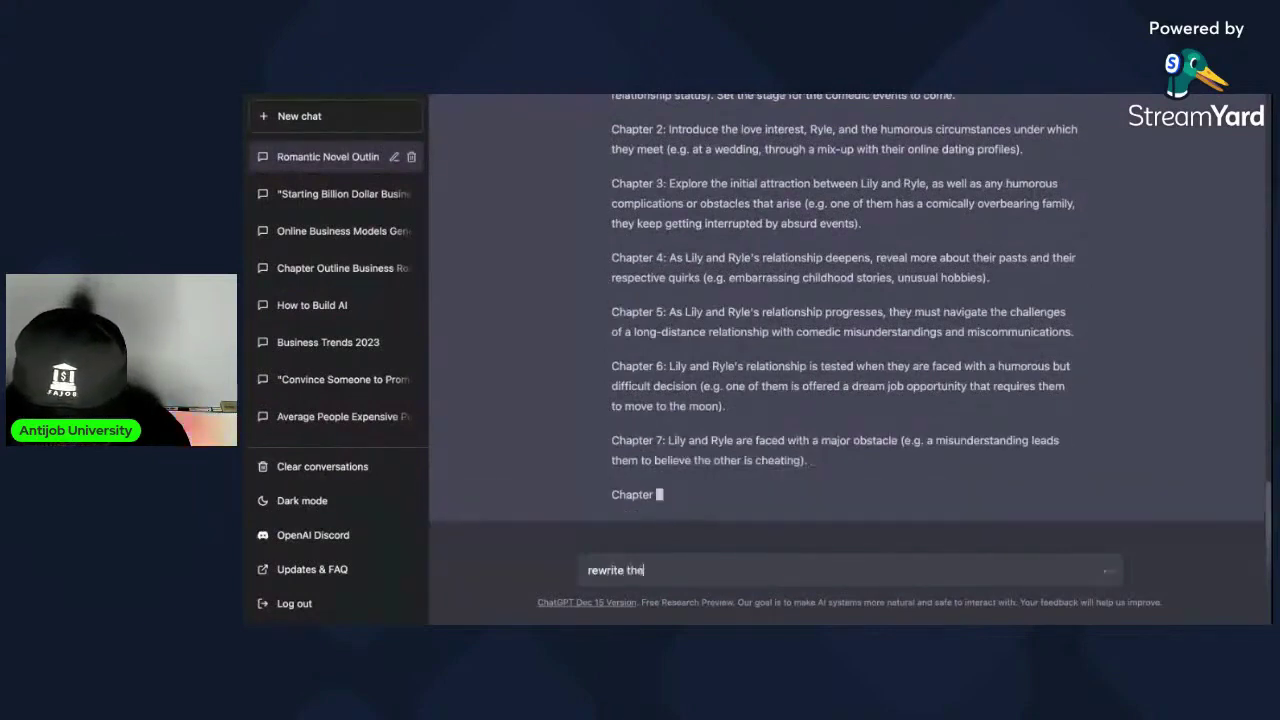
pyautogui.write(' following as a romantic comedy....')
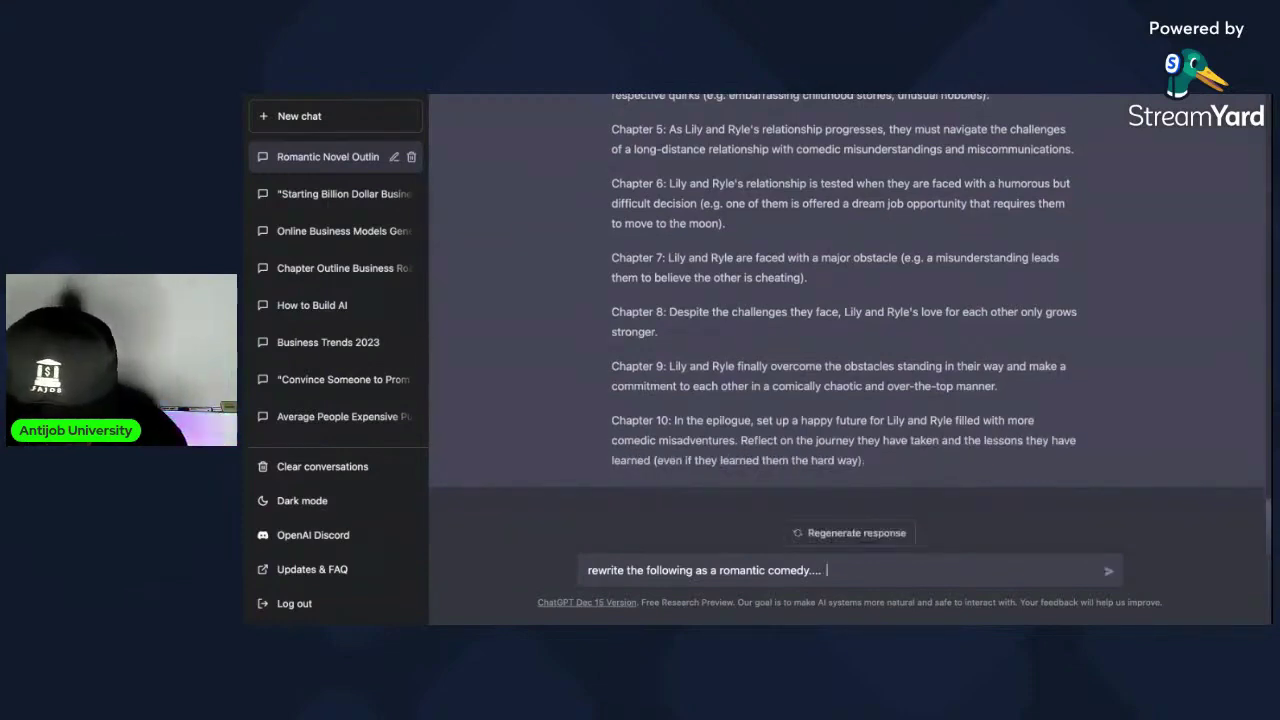
pyautogui.press('Return')
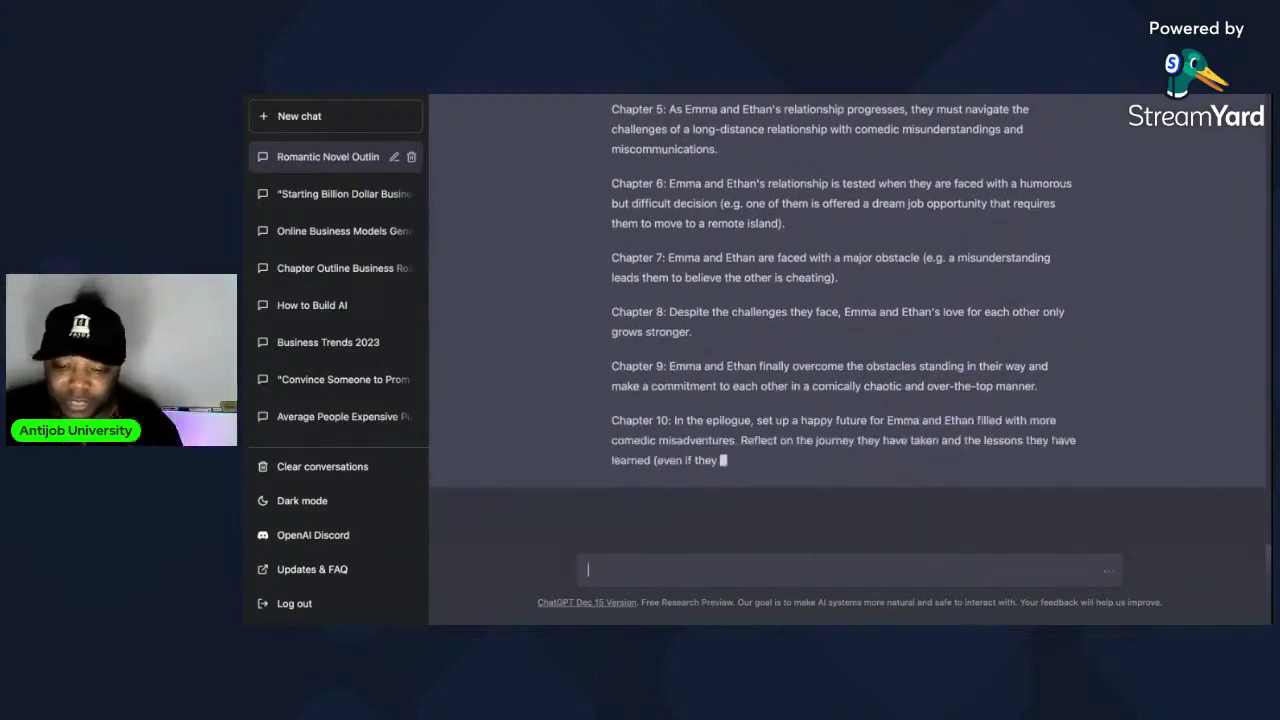
# - Review Chapter 1 of the Emma and Ethan romantic comedy outline and send a follow-up prompt beginning "write chapter"
pyautogui.scroll(5, 850, 370)
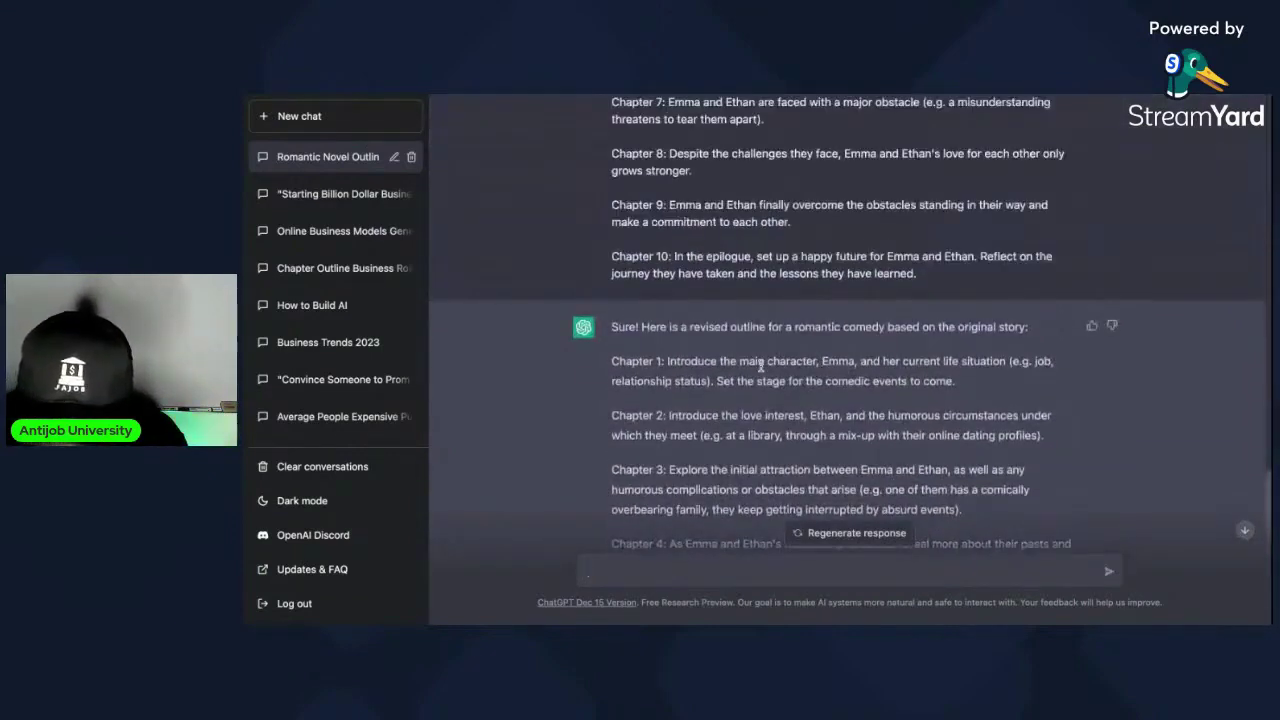
pyautogui.tripleClick(761, 366)
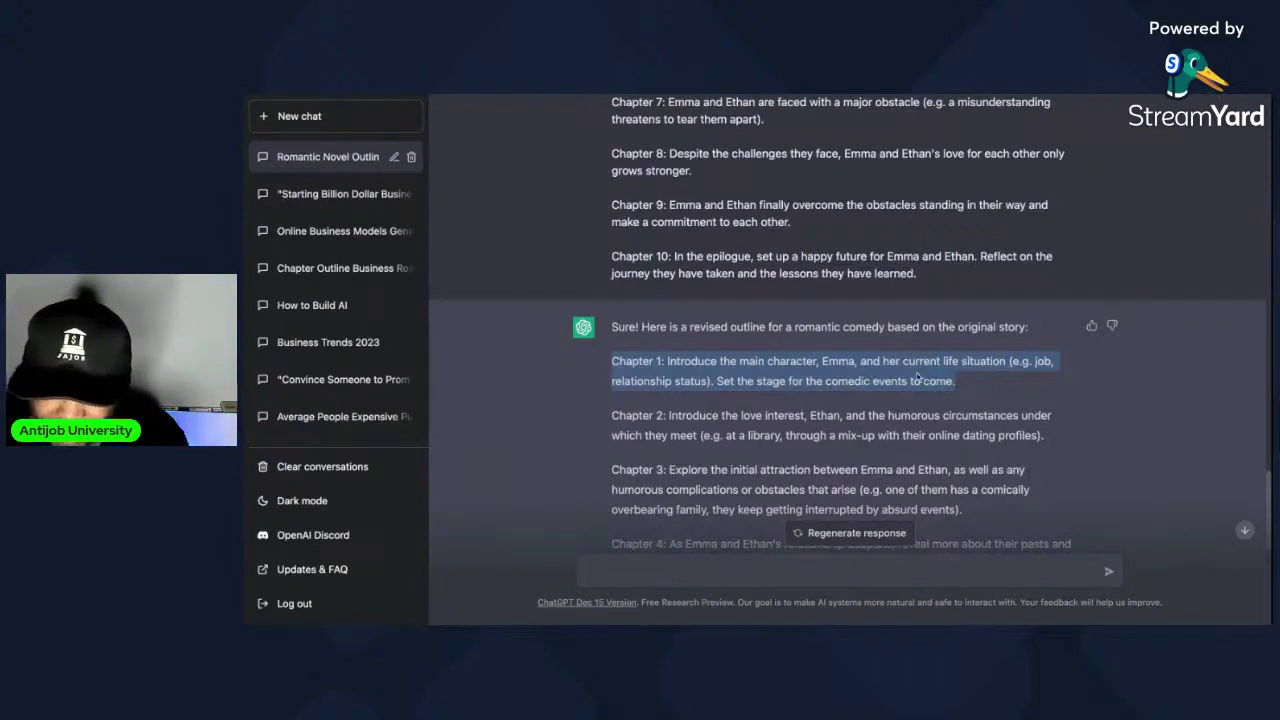
pyautogui.scroll(-1, 918, 377)
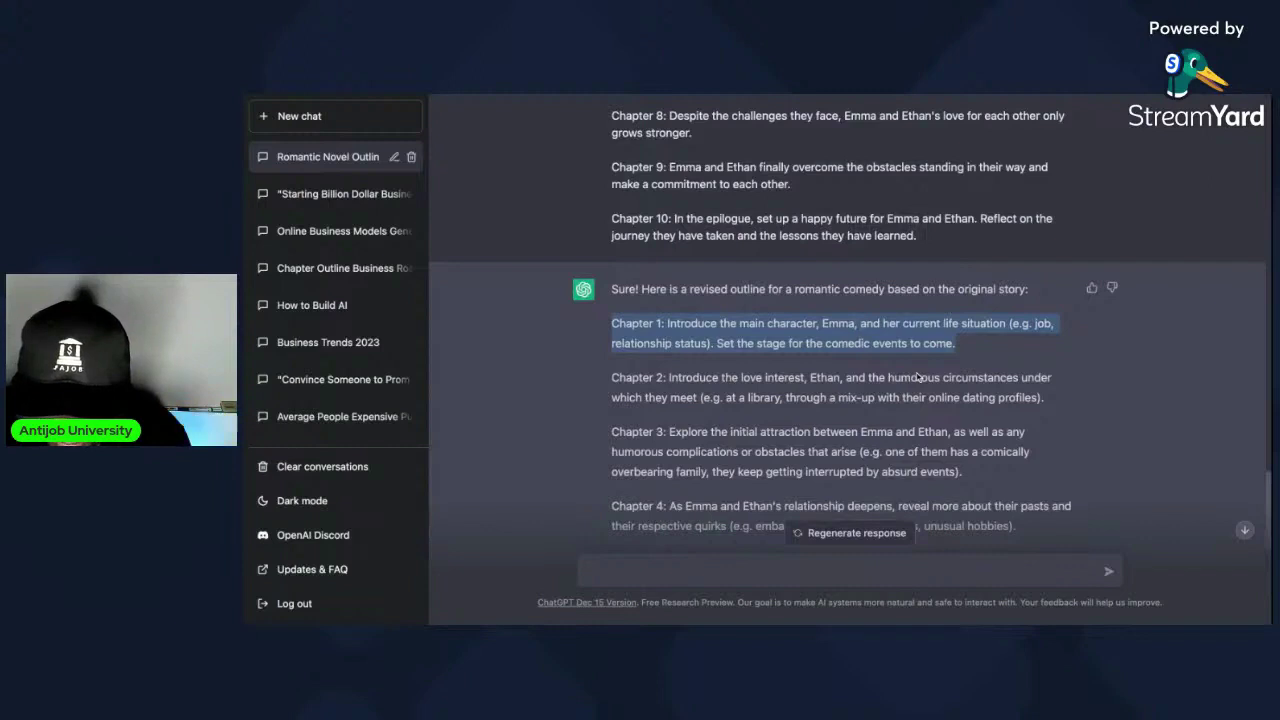
pyautogui.scroll(-4, 918, 377)
pyautogui.click(840, 570)
pyautogui.write('b')
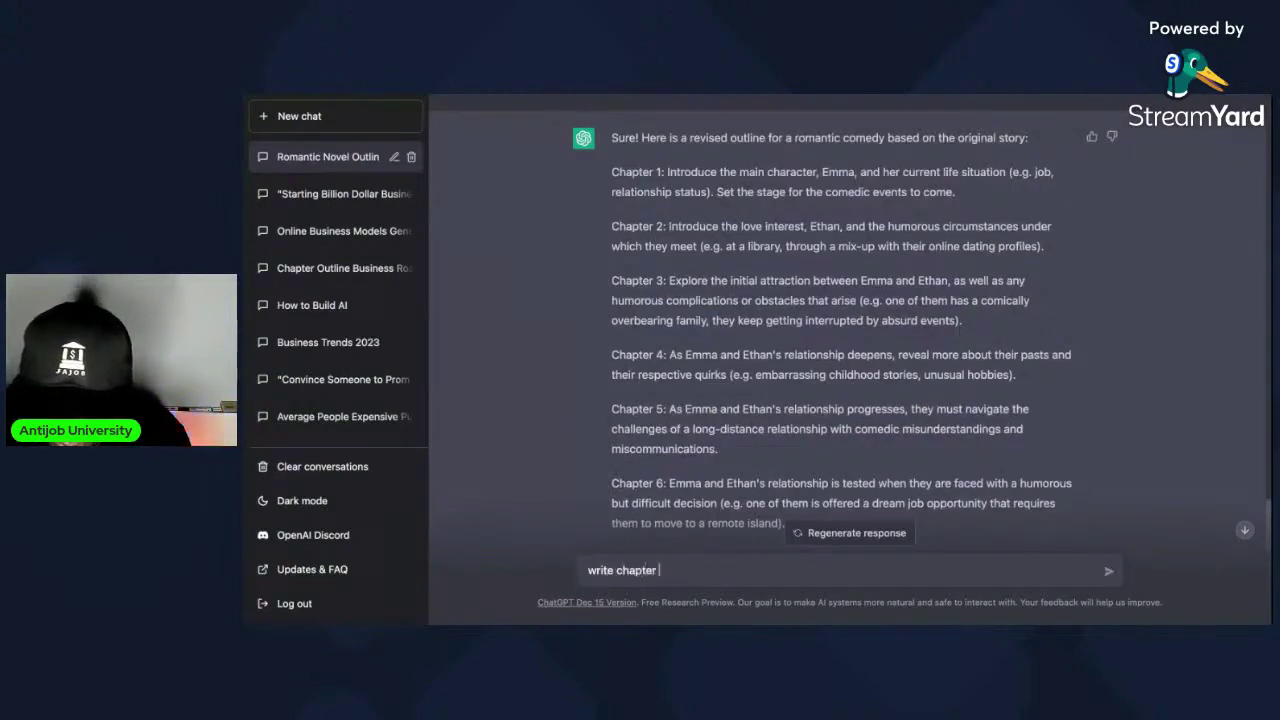
pyautogui.press('Return')
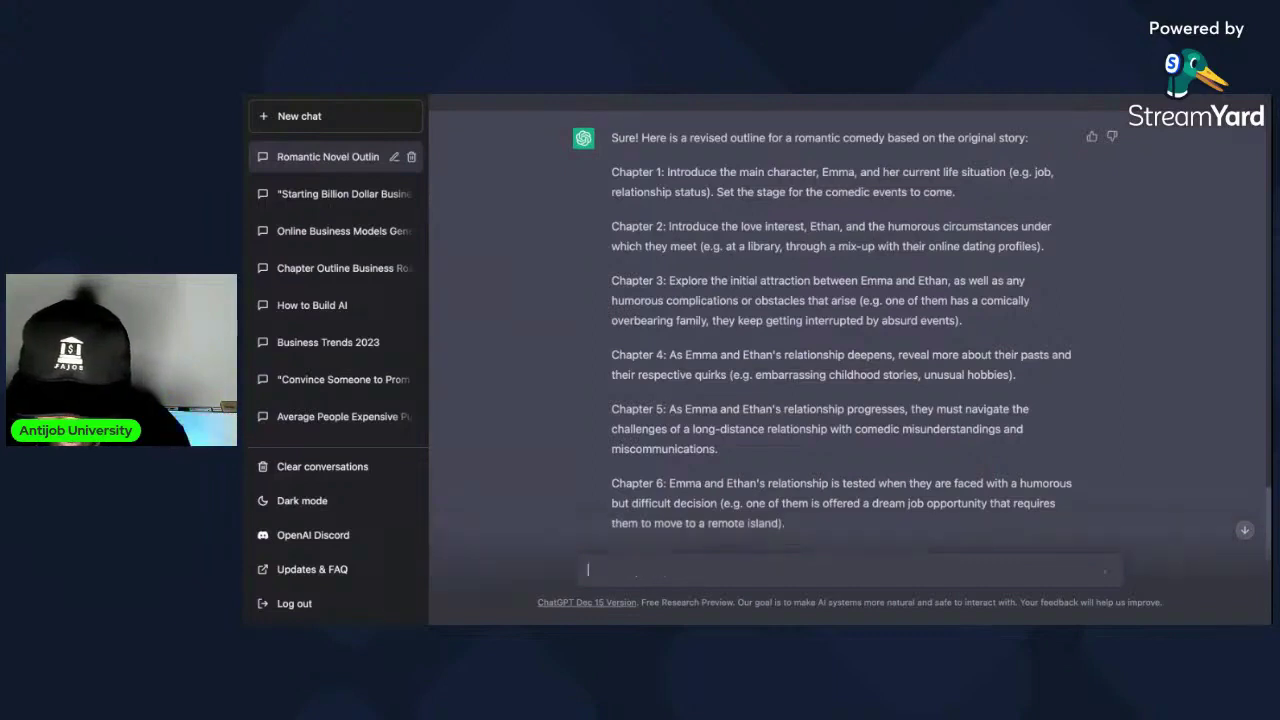